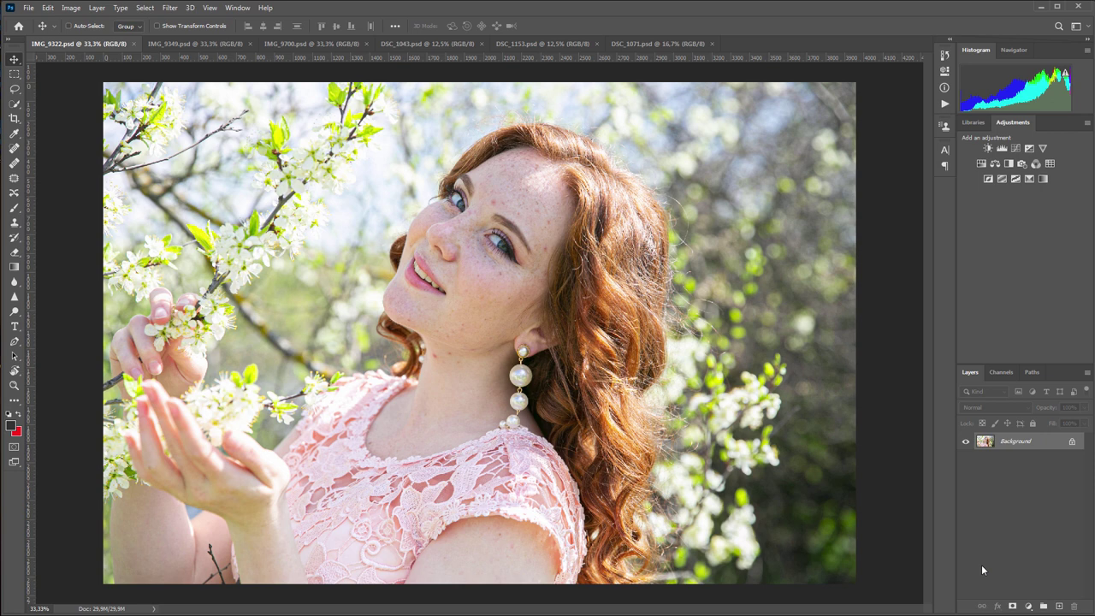
- Look through the open portrait documents one after another and return to IMG_9322.psd
click(224, 45)
click(294, 44)
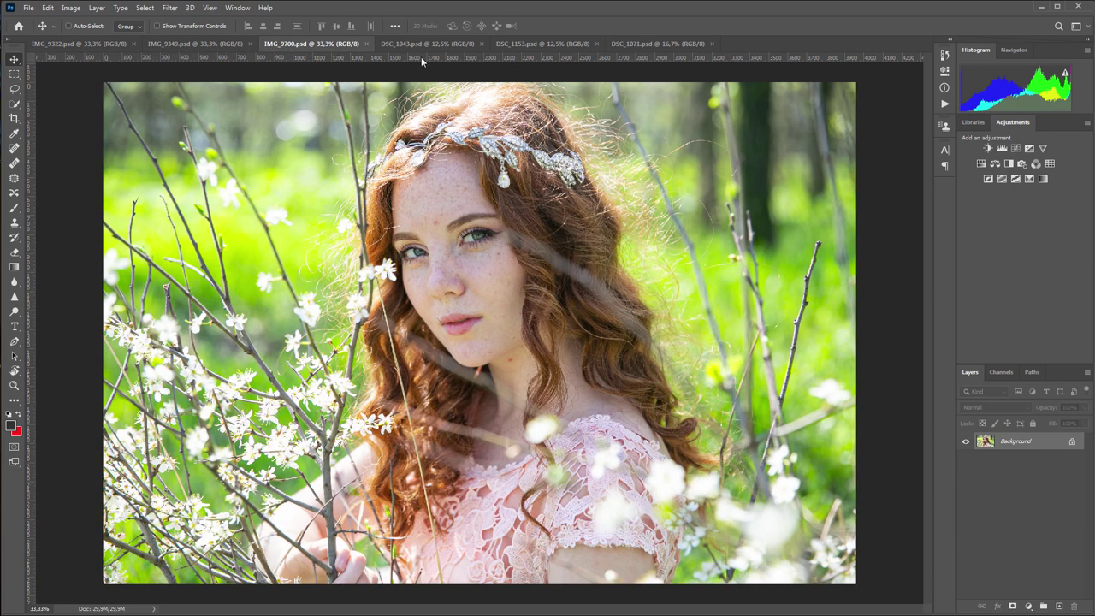
click(447, 45)
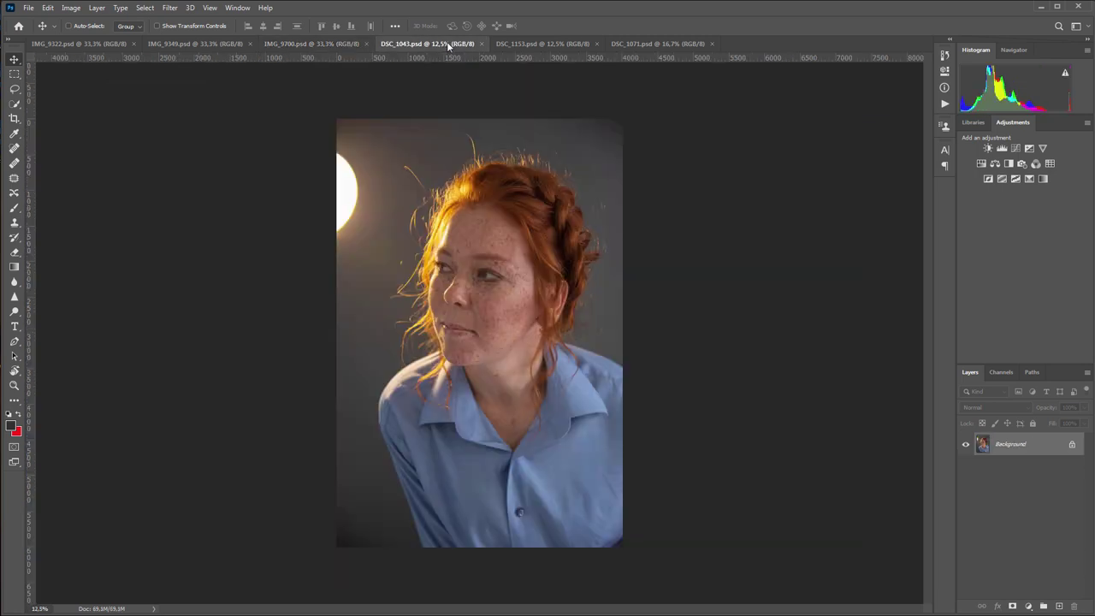
click(519, 46)
click(633, 44)
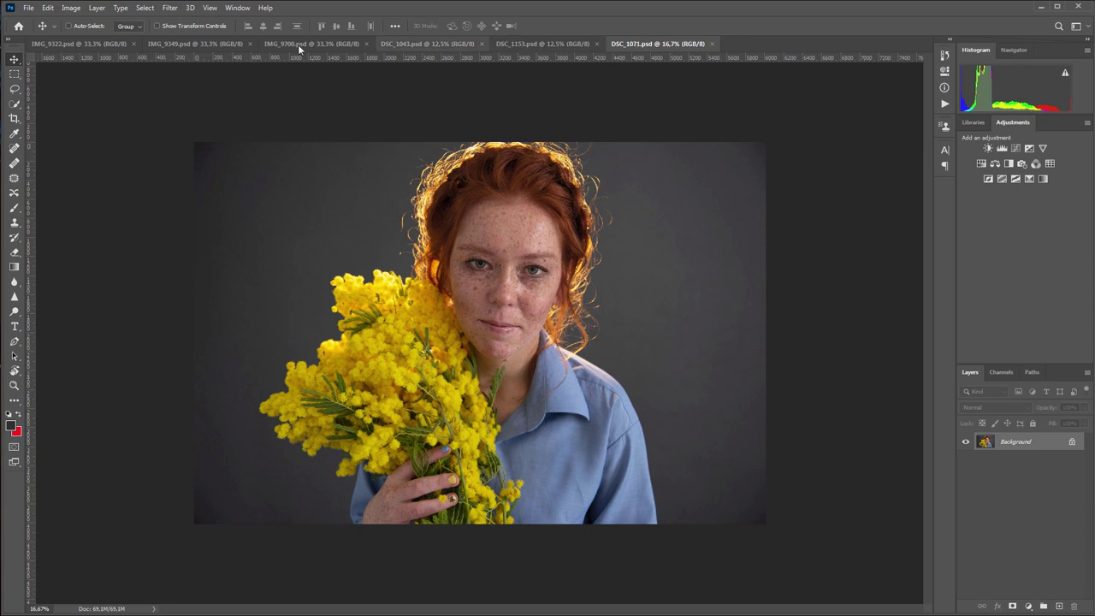
click(65, 45)
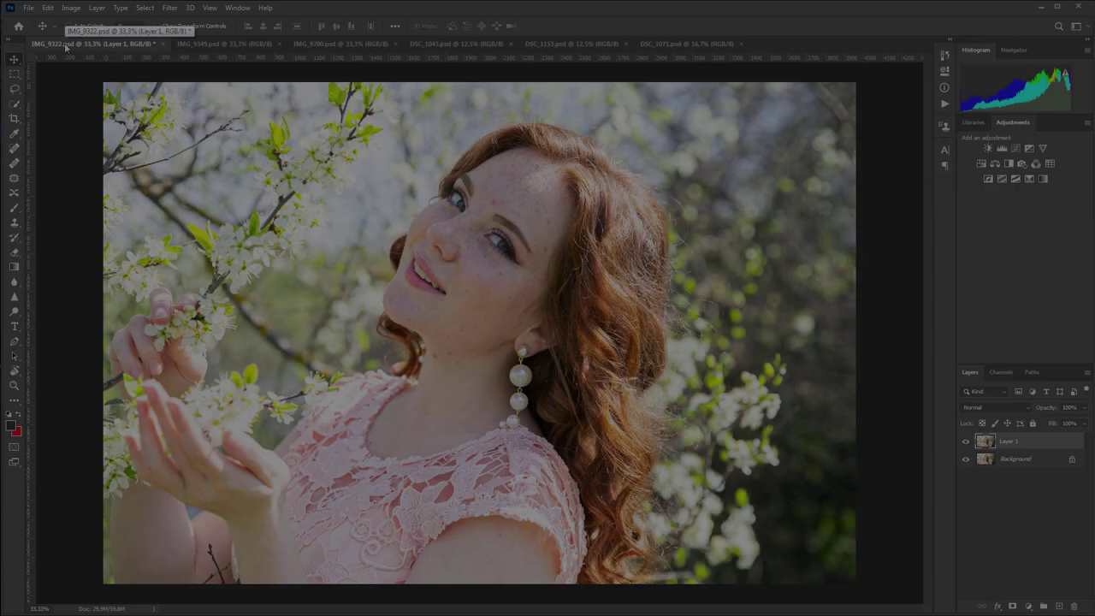
- Open the Retouch4me Heal filter on Layer 1 of IMG_9322.psd, with the woman's face in close view
click(169, 8)
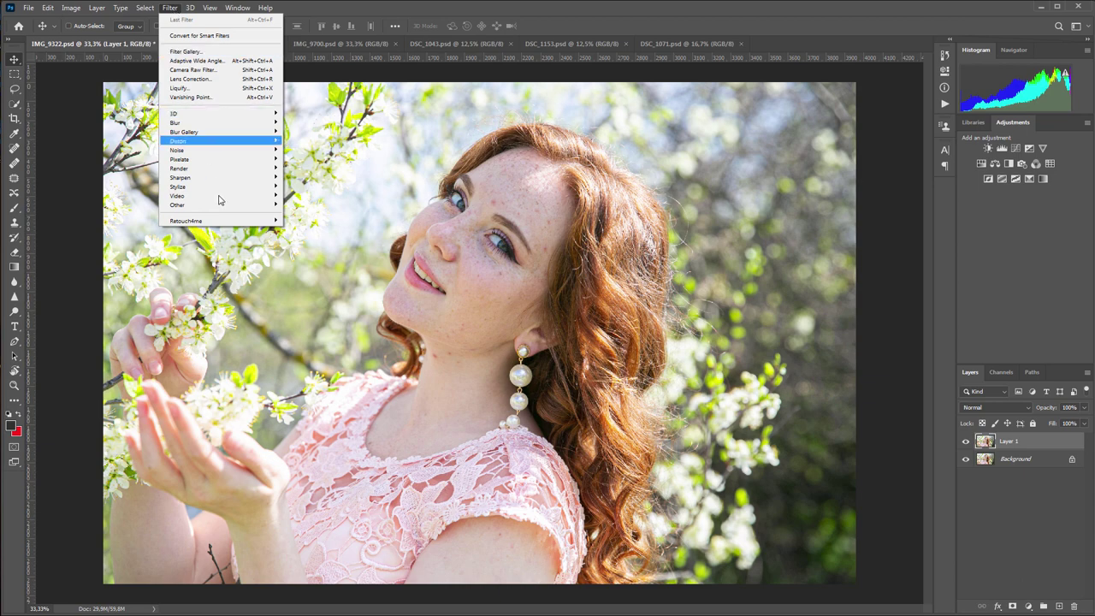
mouse_move(227, 221)
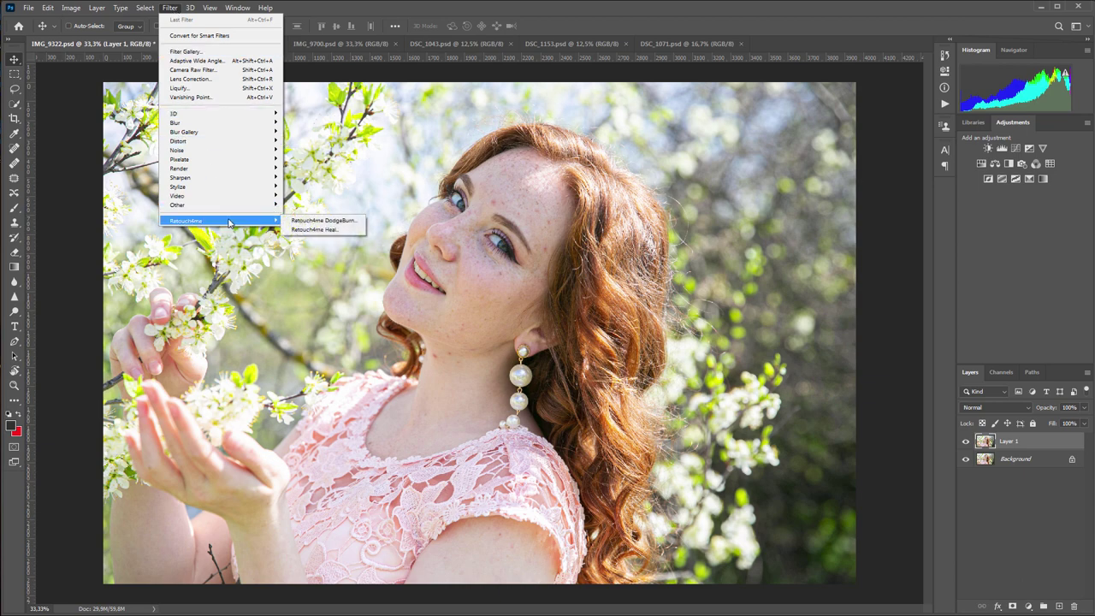
click(314, 230)
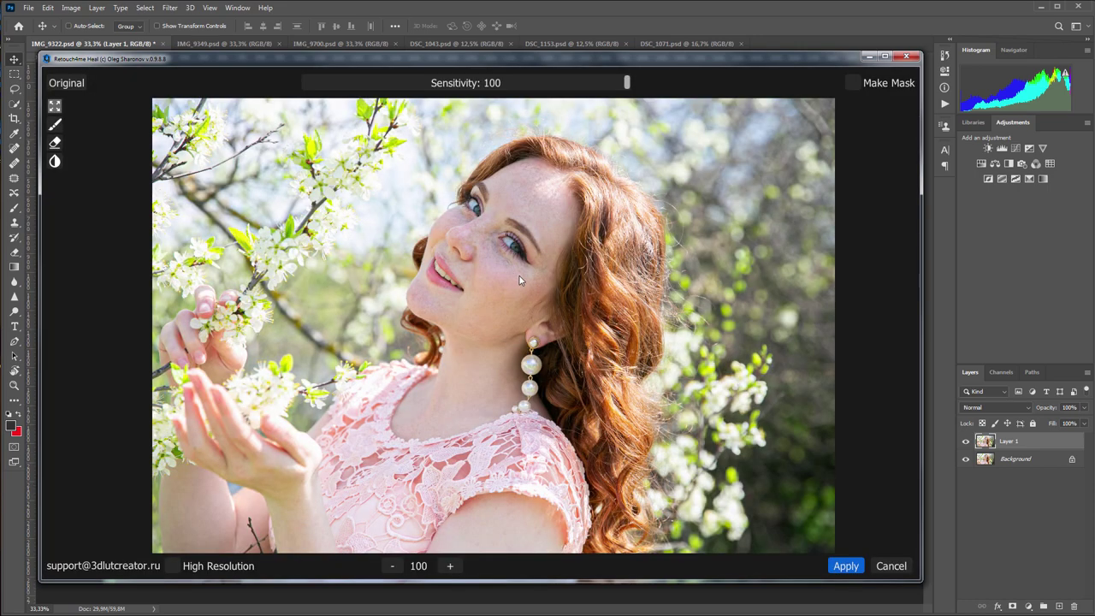
scroll(519, 279, up, 1)
scroll(518, 279, up, 3)
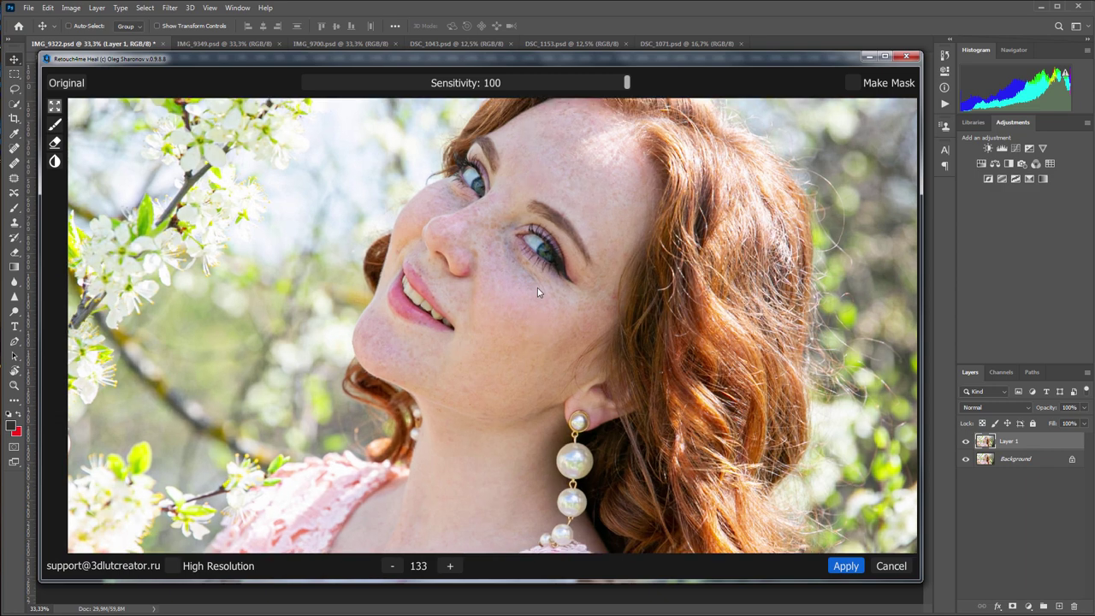
scroll(491, 336, up, 1)
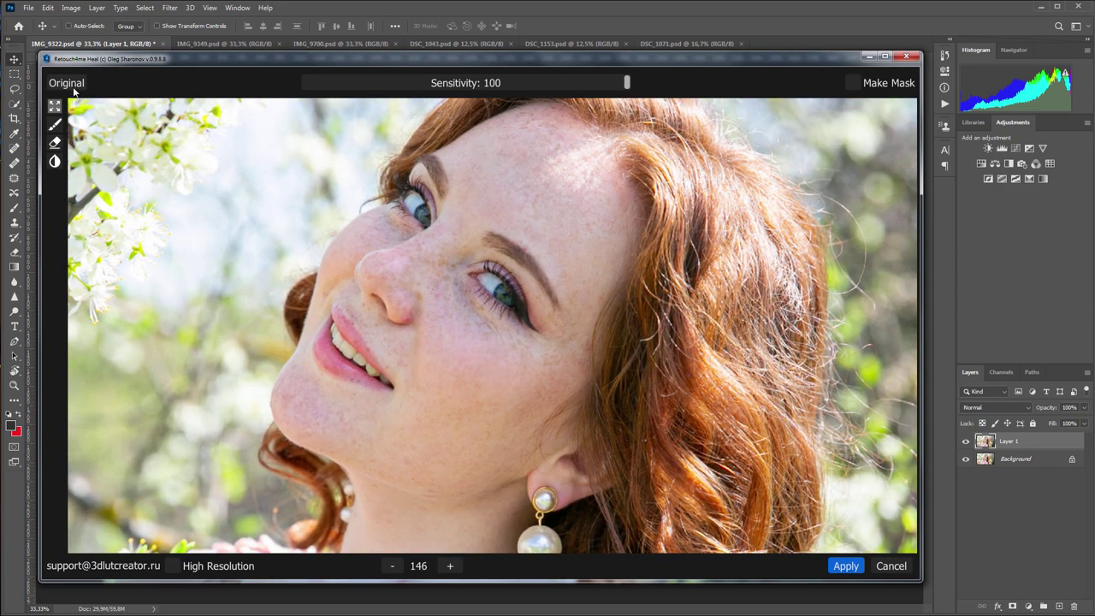
- Compare the healed facial skin with the original image several times in the filter preview
click(68, 83)
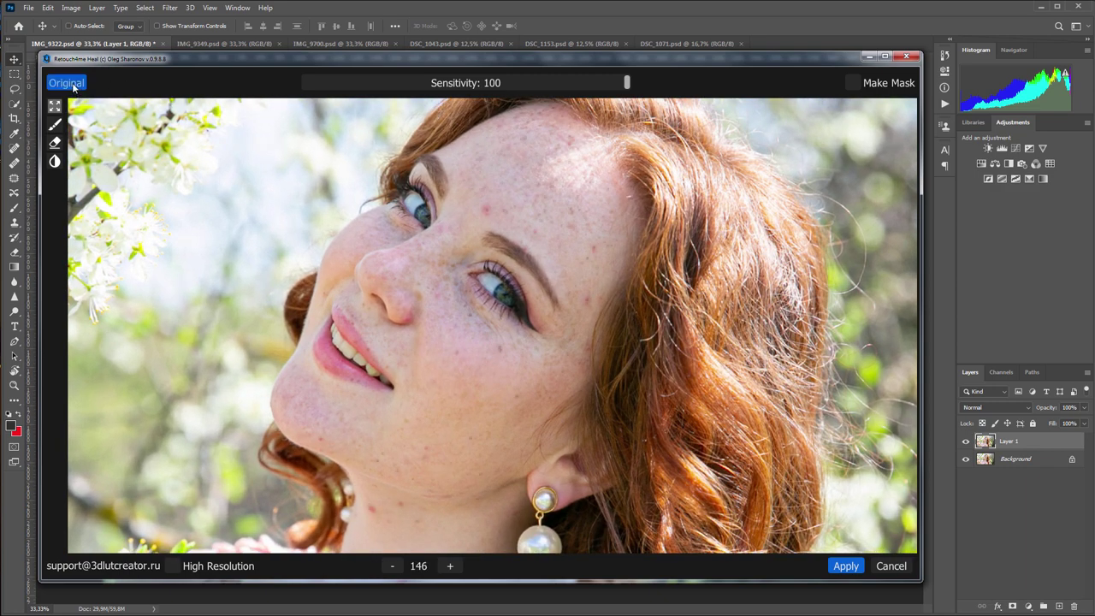
click(68, 83)
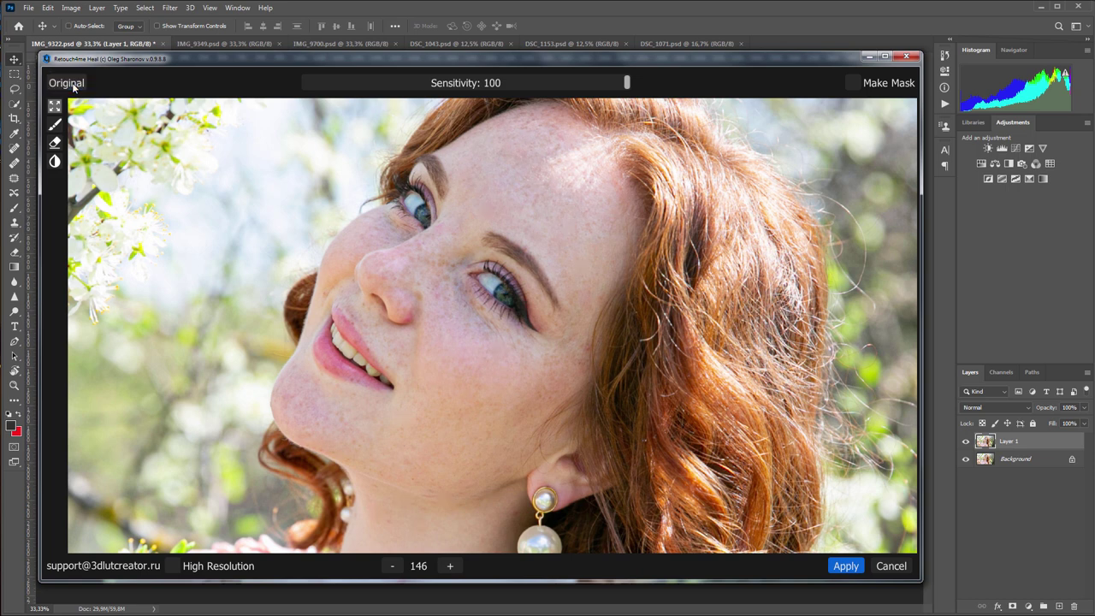
click(69, 83)
click(74, 86)
click(74, 87)
click(73, 86)
- Set the healing sensitivity to 63, check it against the original, and apply the filter to IMG_9322.psd
drag(627, 83, 508, 90)
drag(72, 83, 73, 83)
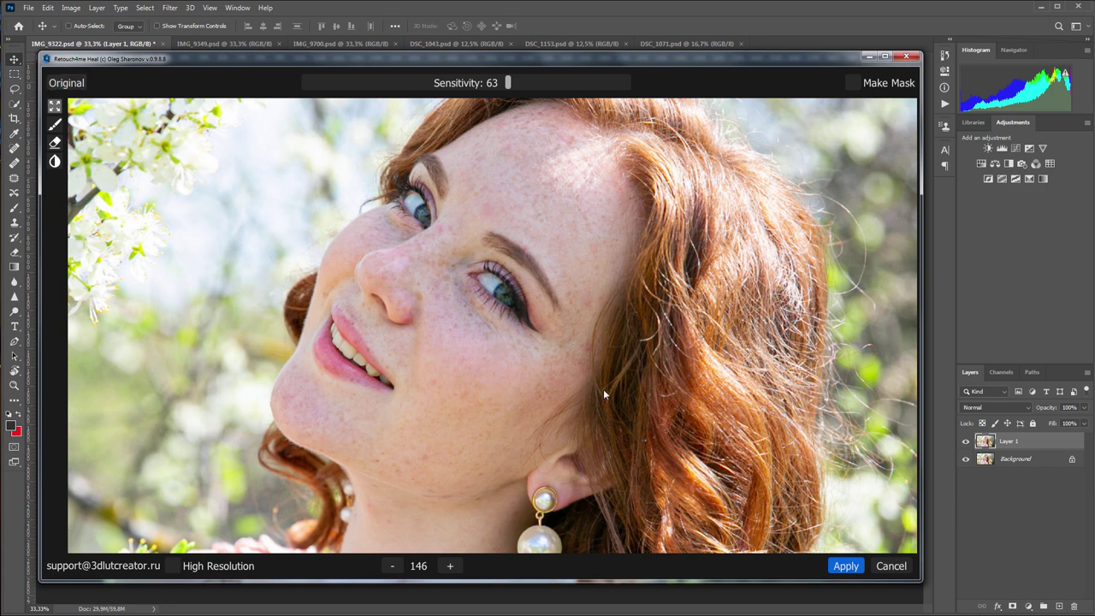
scroll(855, 371, down, 2)
click(847, 567)
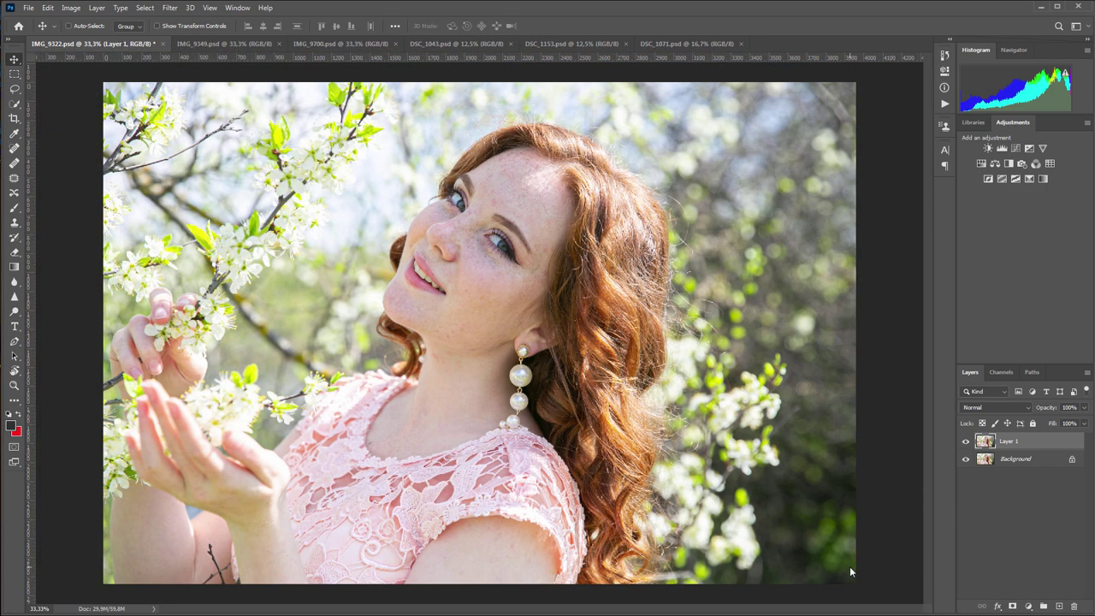
- Open Retouch4me Heal on the profile portrait IMG_9349.psd and turn on High Resolution
click(219, 46)
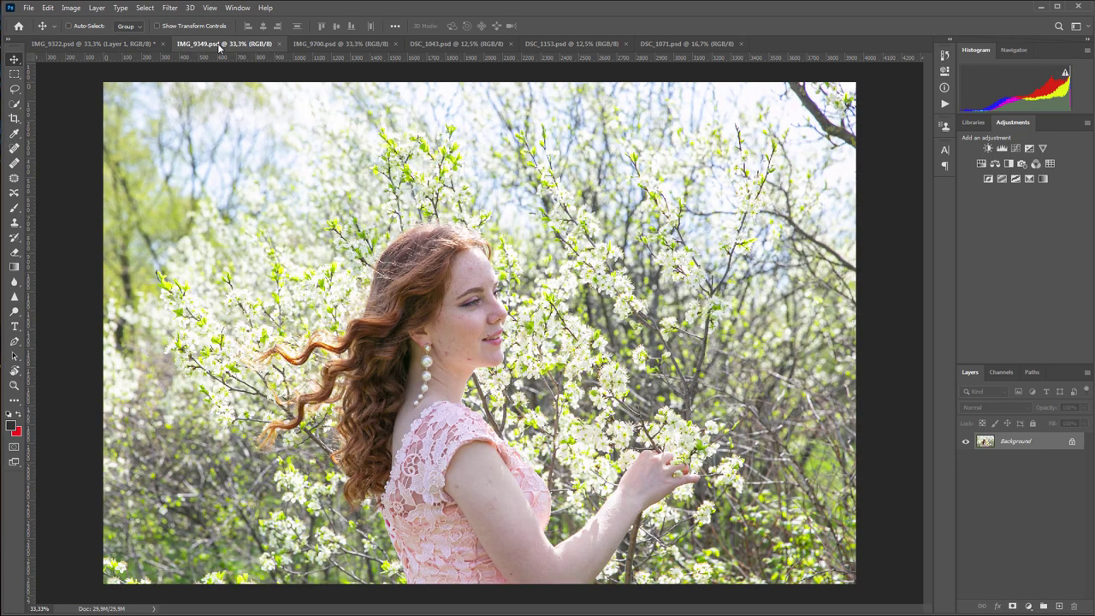
click(169, 8)
mouse_move(252, 222)
click(337, 229)
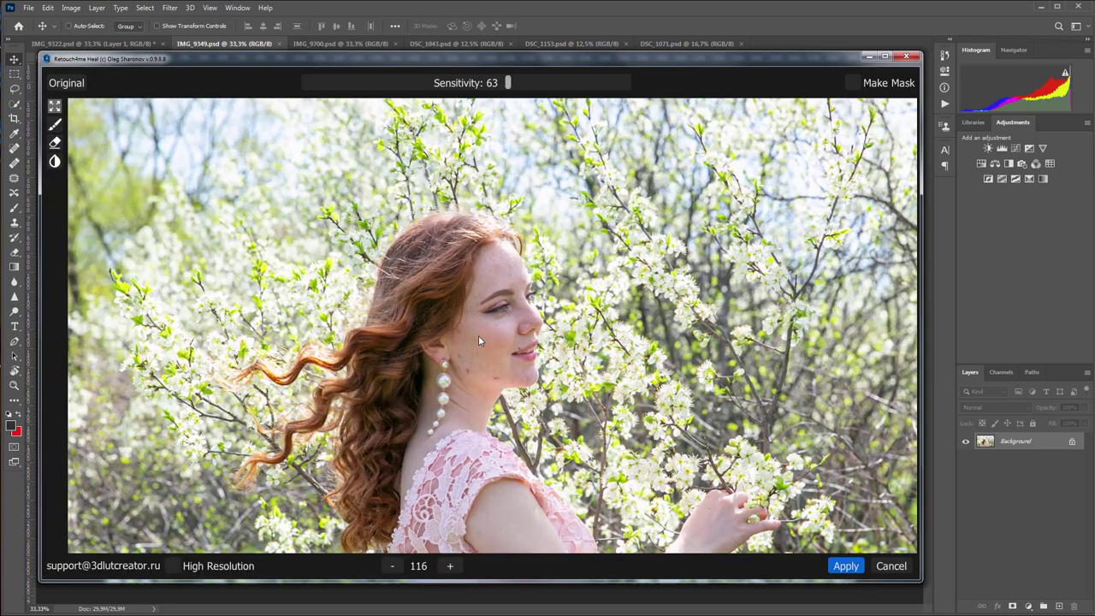
scroll(478, 336, up, 3)
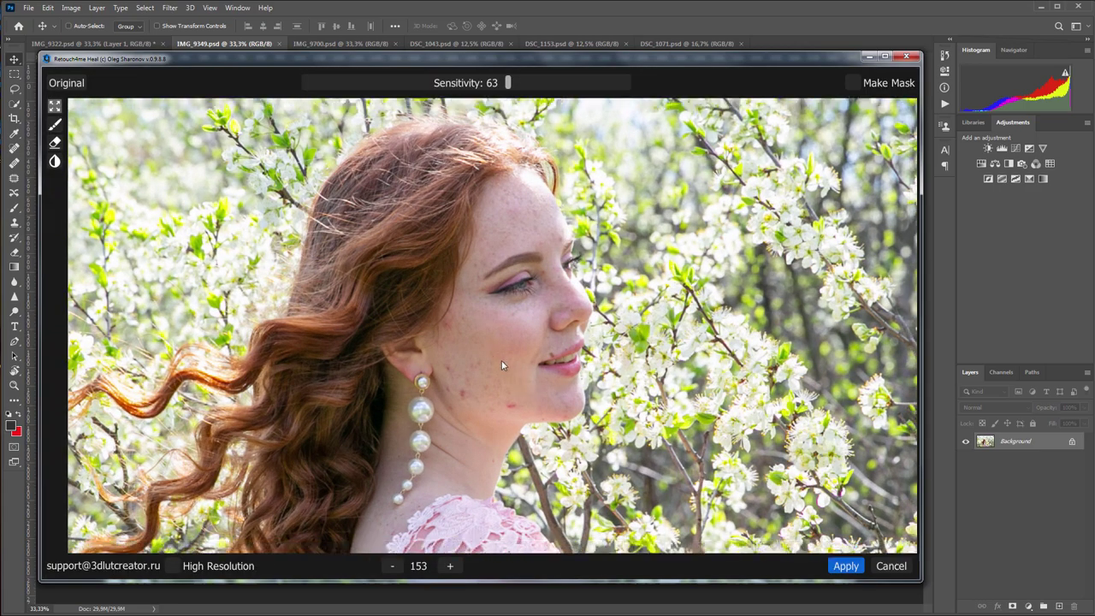
drag(502, 365, 473, 316)
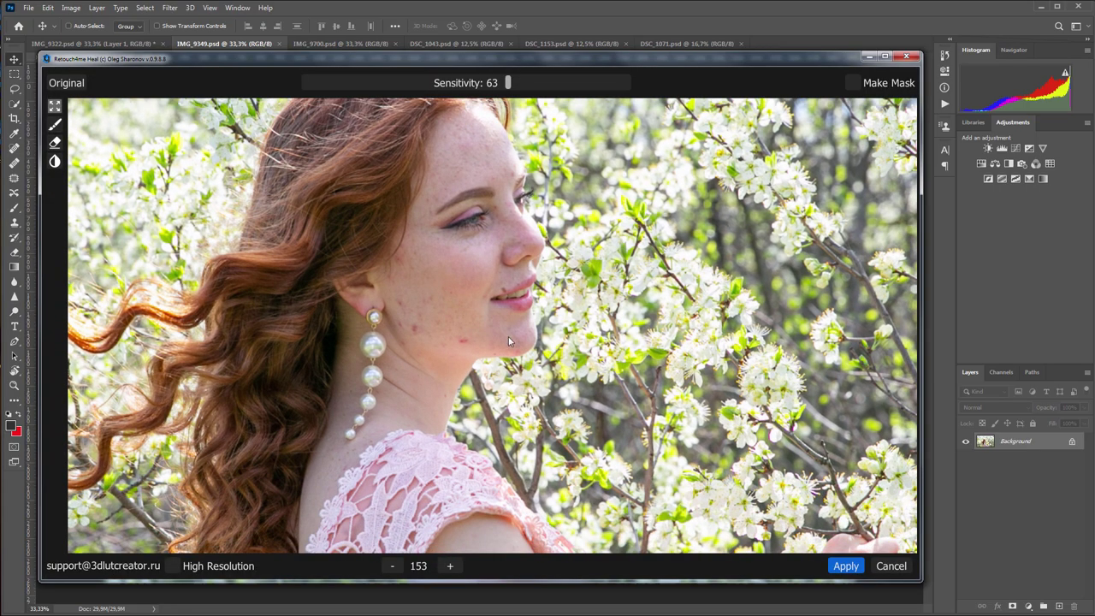
click(172, 567)
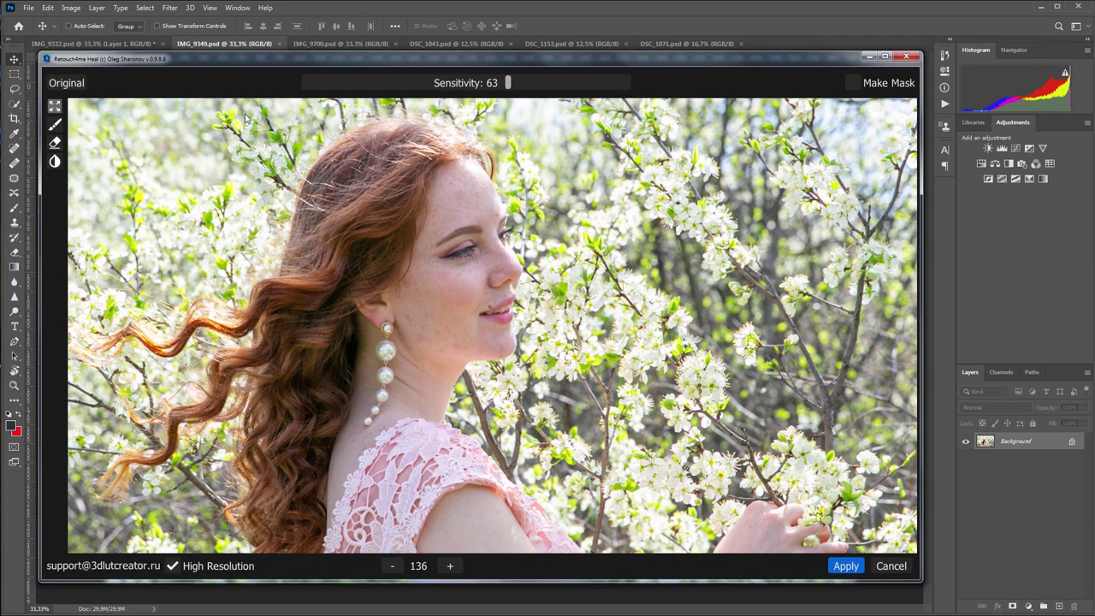
- Compare the high-resolution healing with the original profile portrait and apply the filter
click(63, 84)
click(62, 84)
click(63, 84)
click(62, 84)
click(63, 84)
click(63, 84)
scroll(387, 271, down, 5)
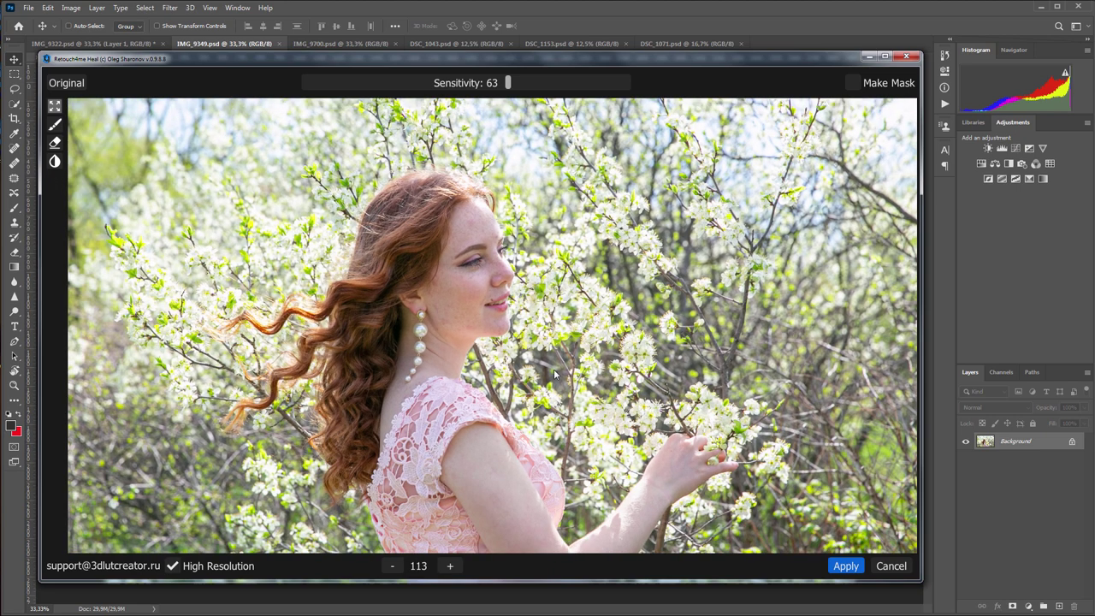
click(845, 565)
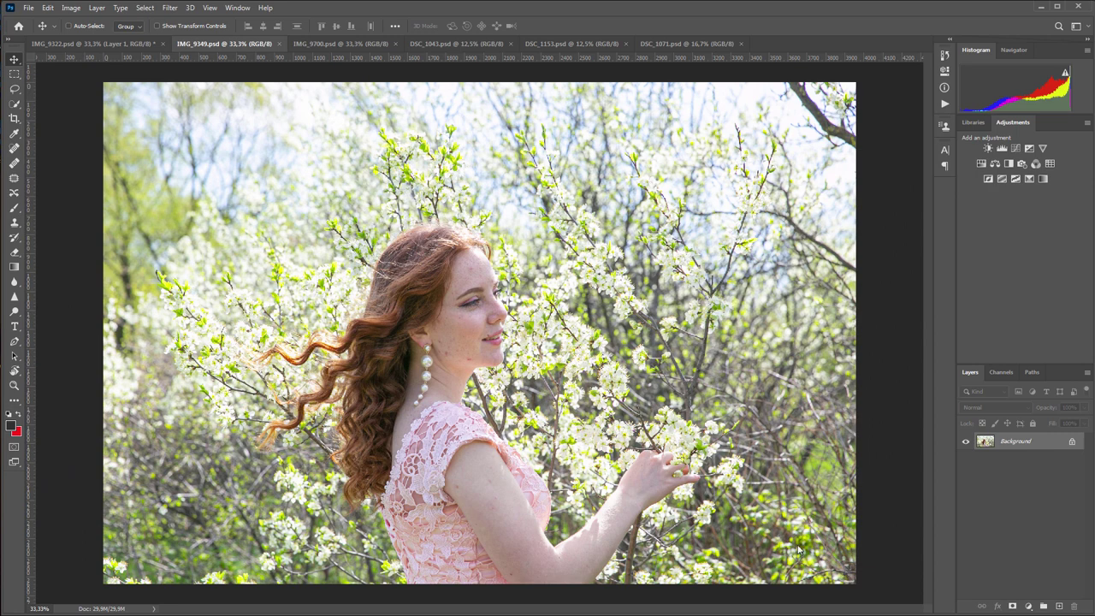
- Duplicate the background layer of IMG_9700.psd and run Retouch4me Heal on the copy with High Resolution turned off
click(338, 43)
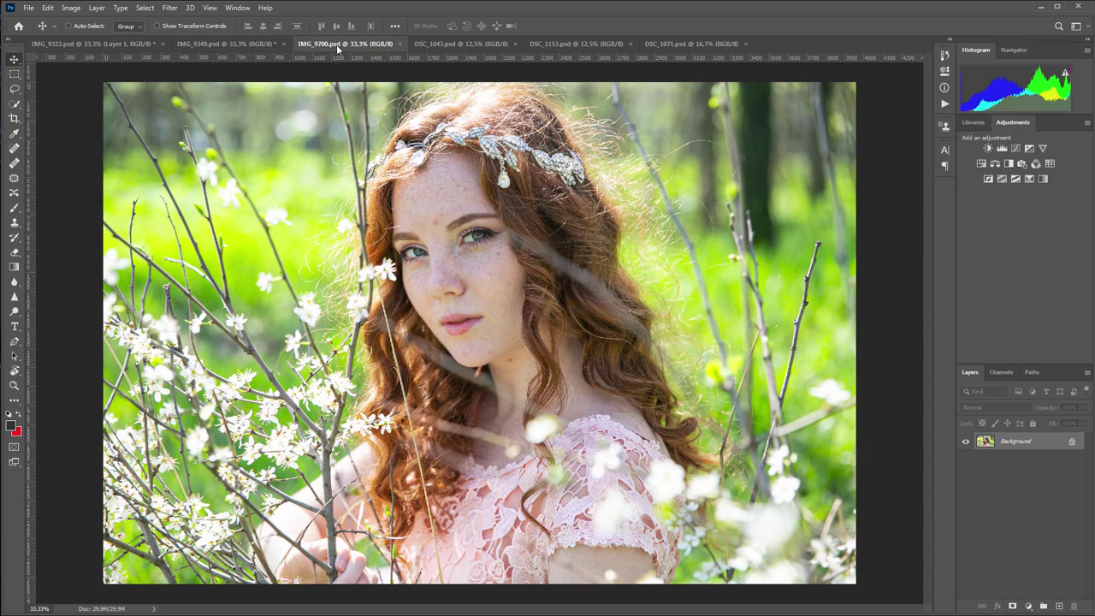
key(ctrl+j)
click(169, 8)
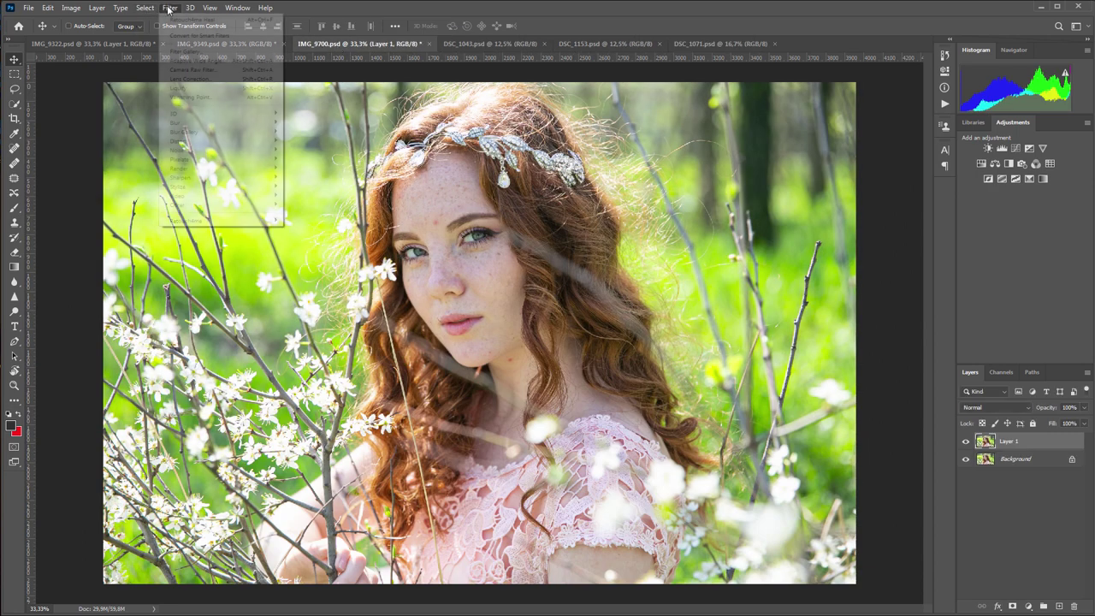
mouse_move(239, 221)
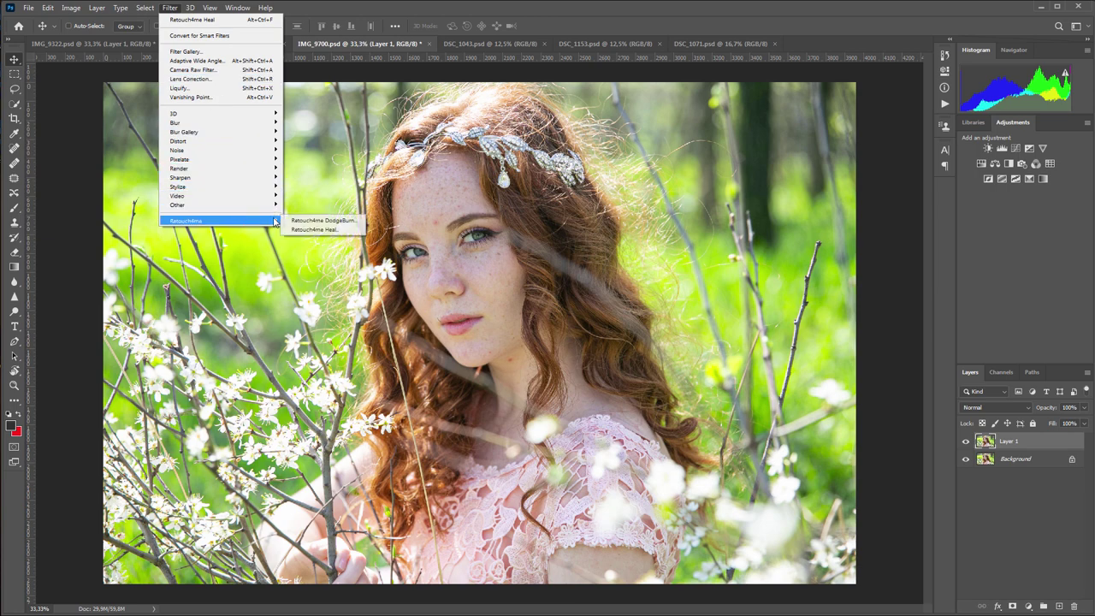
click(312, 227)
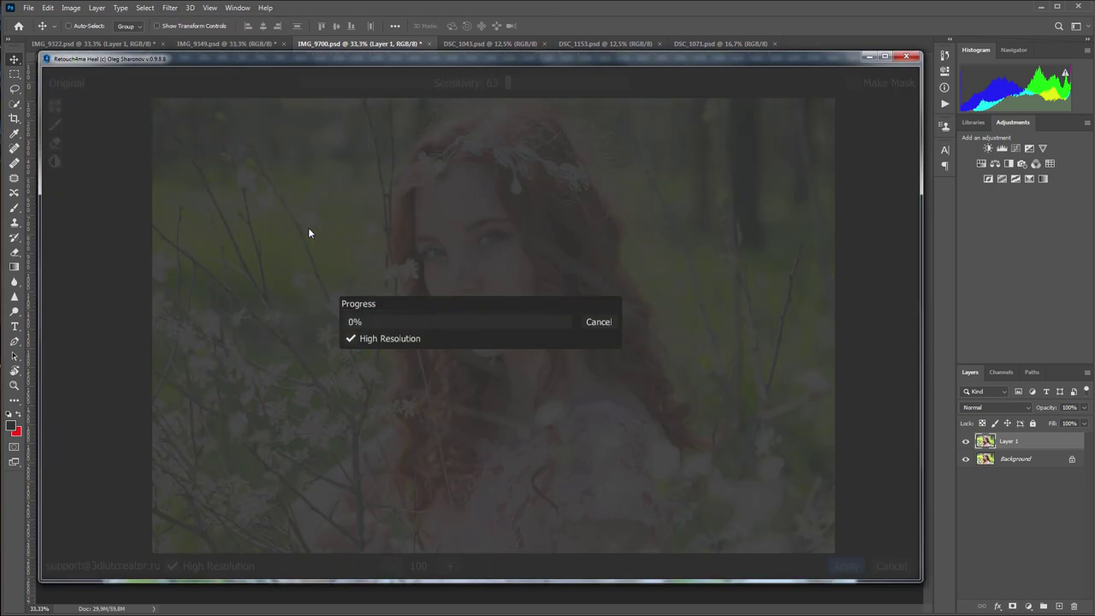
click(349, 339)
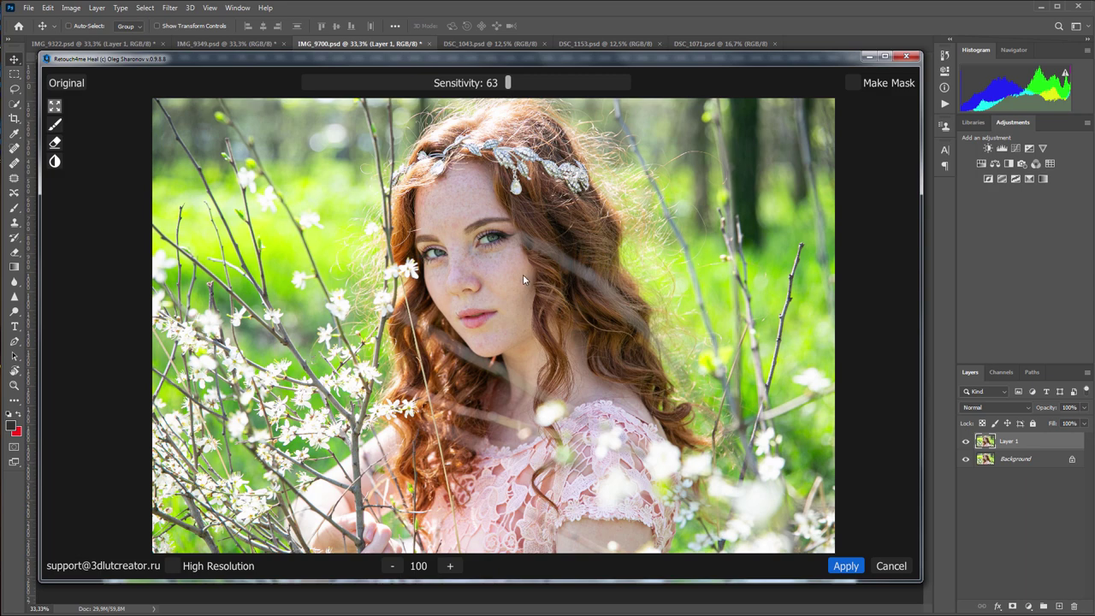
- Examine the healed face in IMG_9700.psd against the original, switching repeatedly between the two previews
scroll(522, 274, up, 3)
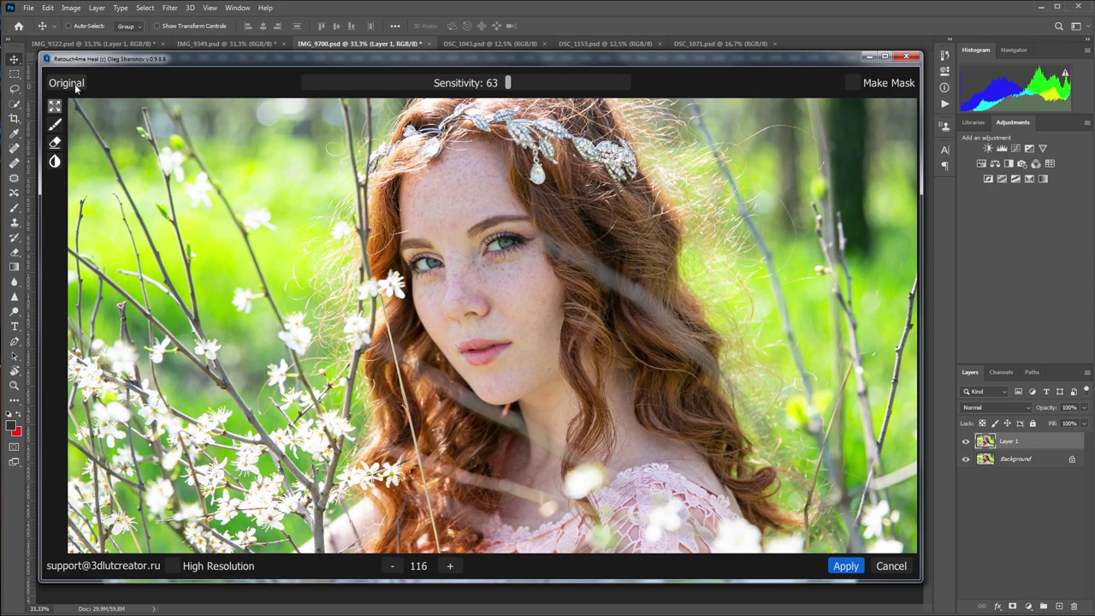
click(76, 88)
click(75, 88)
click(76, 88)
click(76, 88)
click(76, 88)
click(75, 88)
click(75, 88)
click(75, 88)
click(75, 88)
click(76, 89)
click(75, 88)
click(75, 88)
- Apply the healing to IMG_9700.psd and compare the retouched layer with the background by toggling its visibility
click(834, 566)
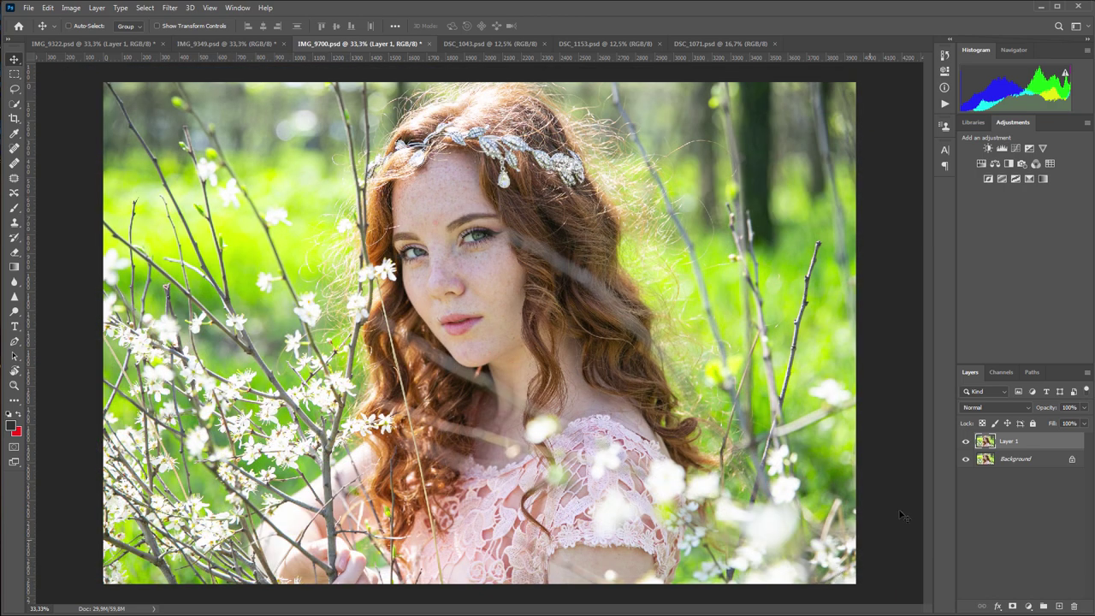
click(965, 441)
click(965, 441)
- Open Retouch4me Heal on the freckled studio portrait DSC_1043.psd and set the sensitivity to 97
click(469, 45)
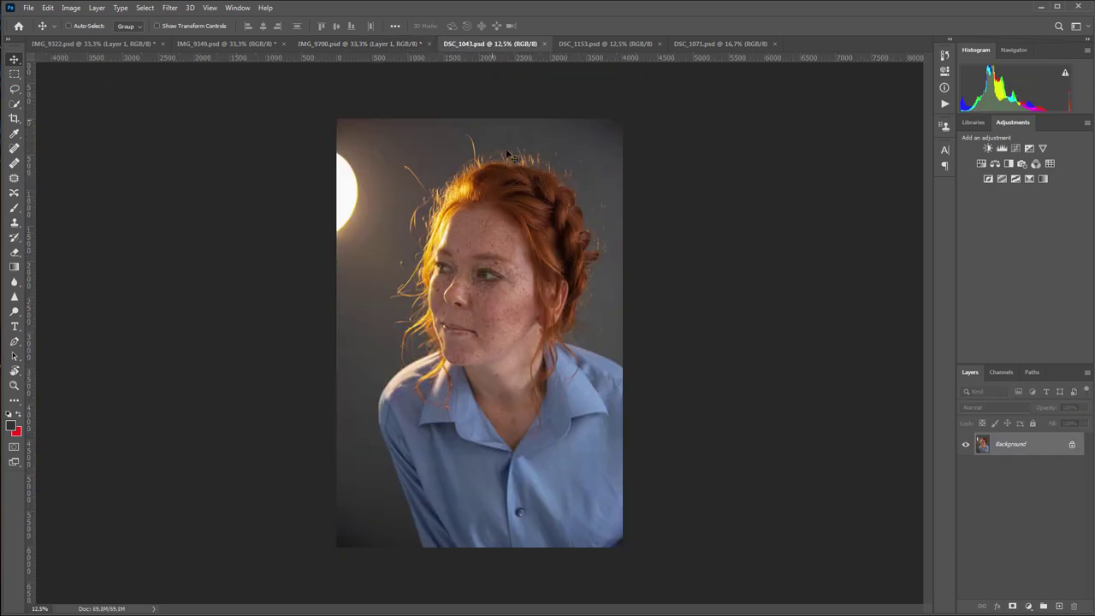
click(170, 8)
mouse_move(250, 223)
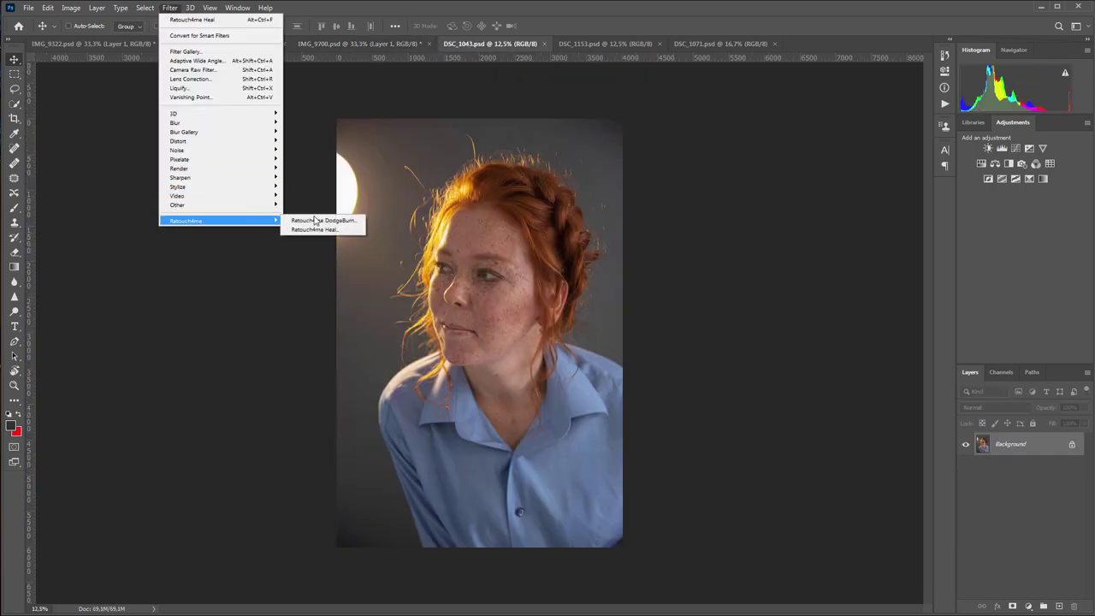
click(330, 233)
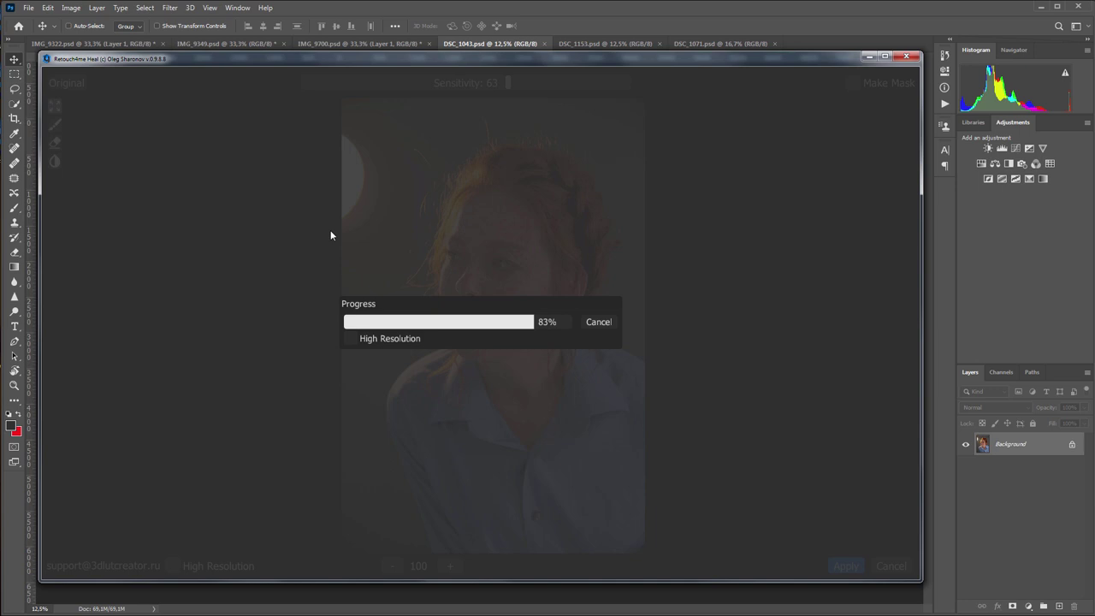
scroll(526, 284, up, 4)
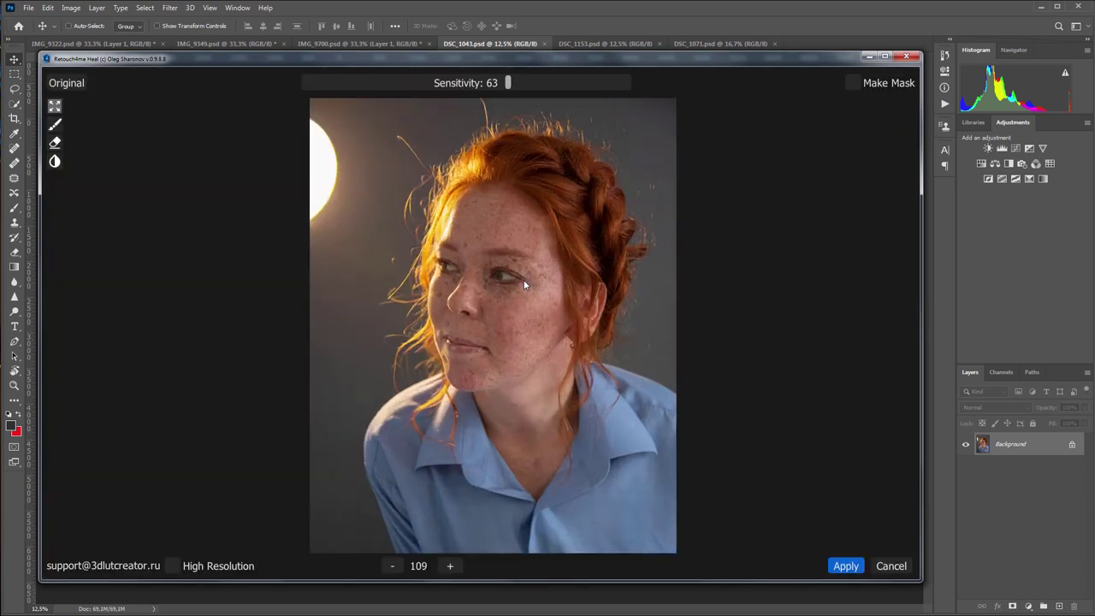
scroll(523, 280, up, 1)
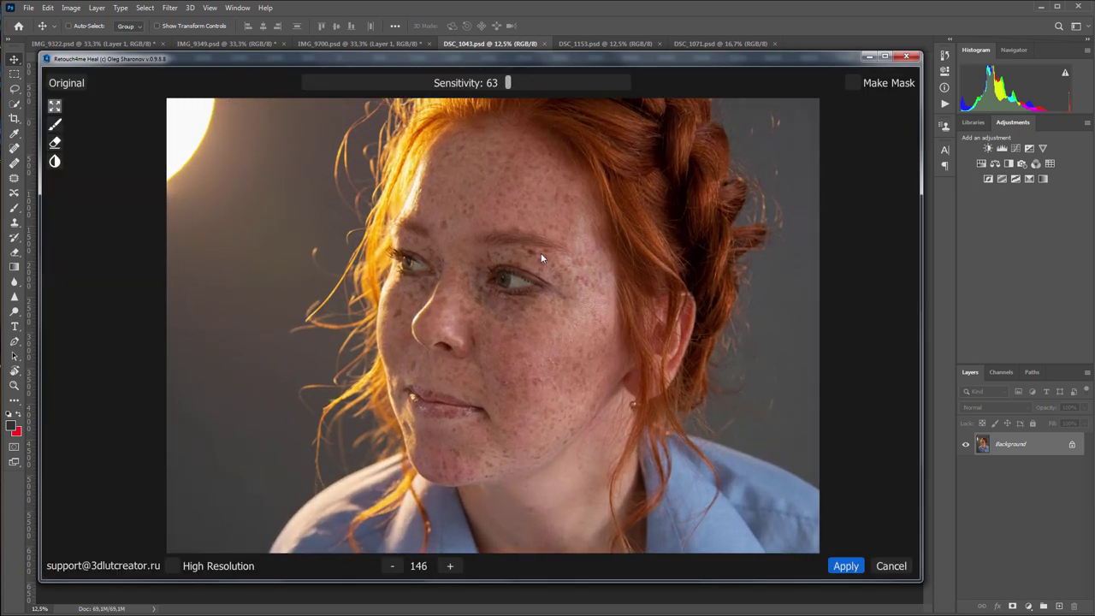
drag(550, 88, 617, 85)
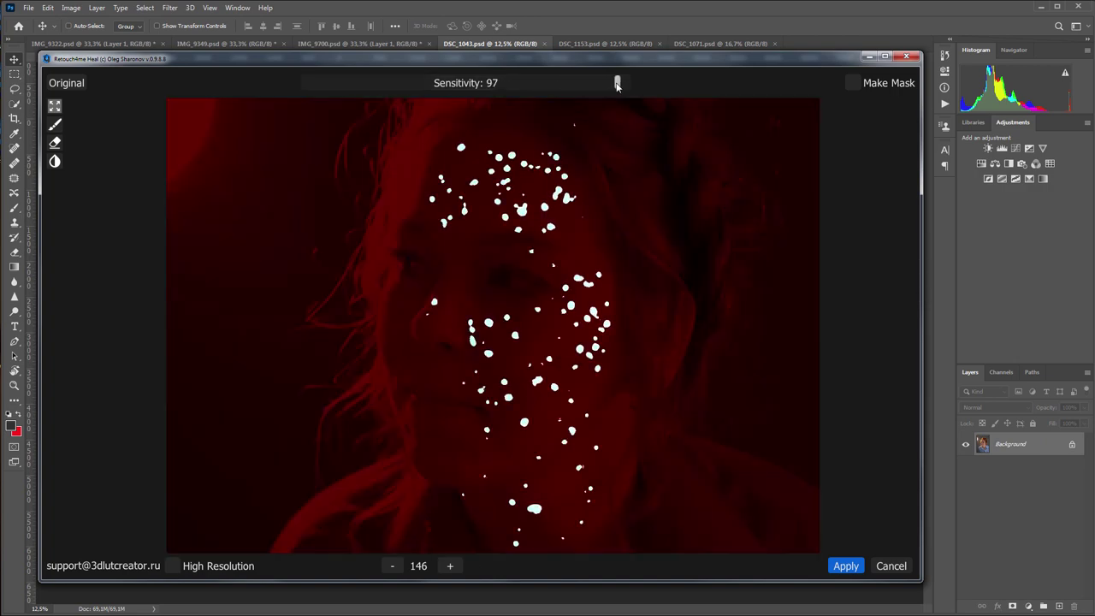
- Compare the healed freckled face with the original in the preview and apply the filter to DSC_1043.psd
click(67, 83)
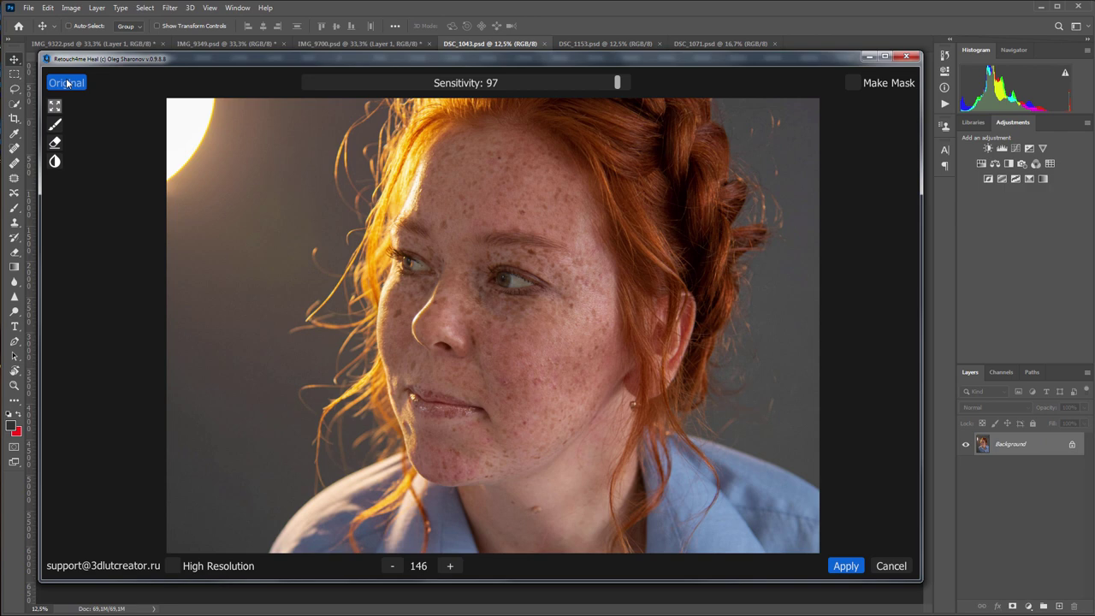
click(68, 83)
click(68, 83)
click(67, 83)
click(68, 83)
click(67, 83)
click(68, 83)
click(68, 83)
click(847, 567)
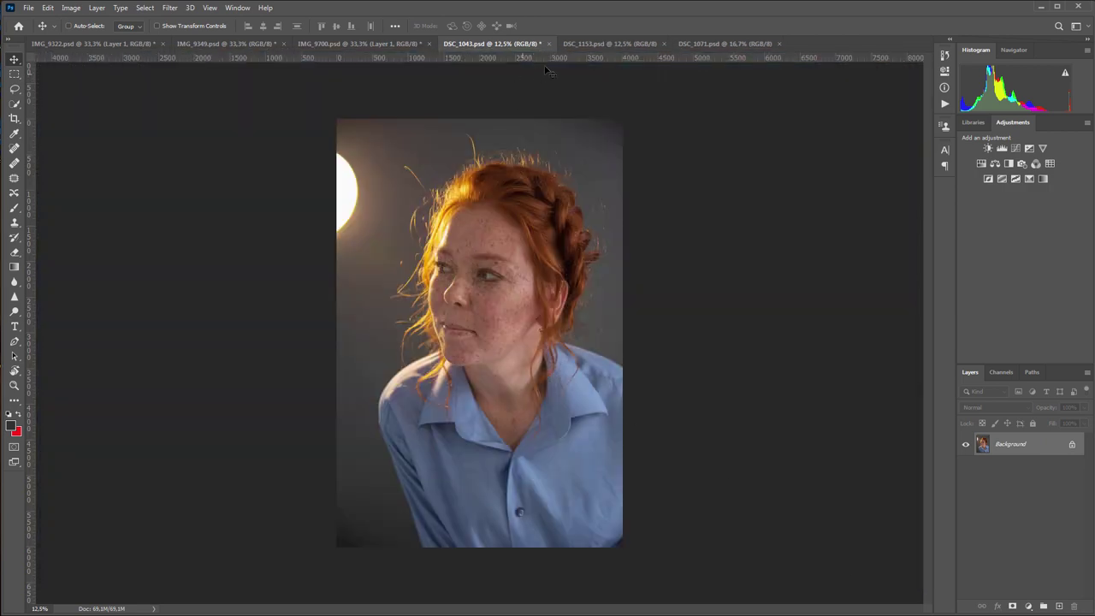
- Duplicate the background layer of DSC_1153.psd and open the Retouch4me Heal filter on the copy
click(588, 44)
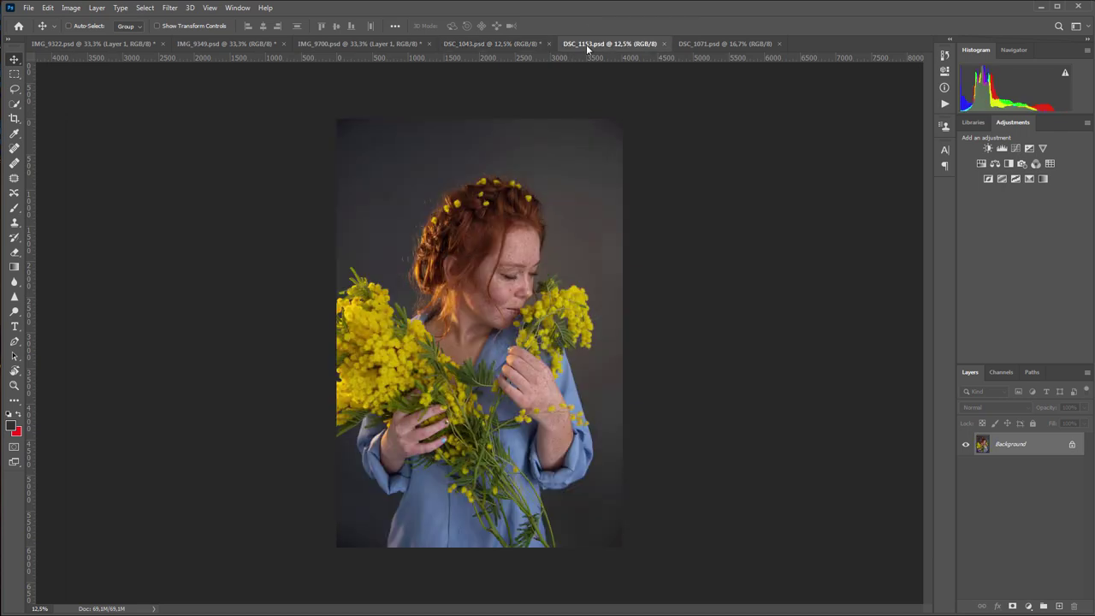
key(ctrl+j)
click(171, 8)
mouse_move(257, 221)
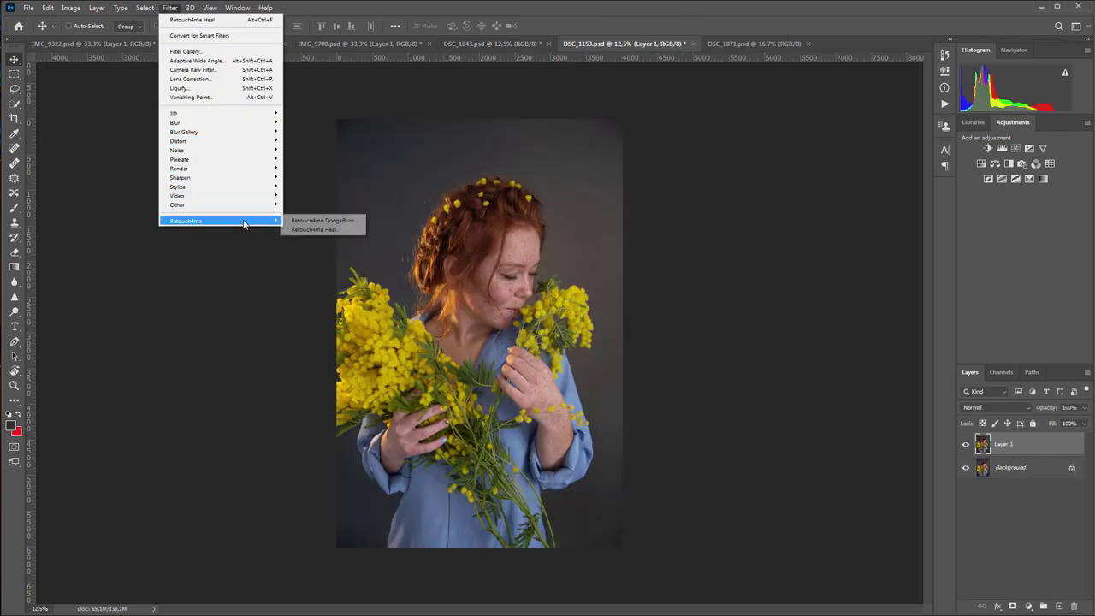
click(336, 230)
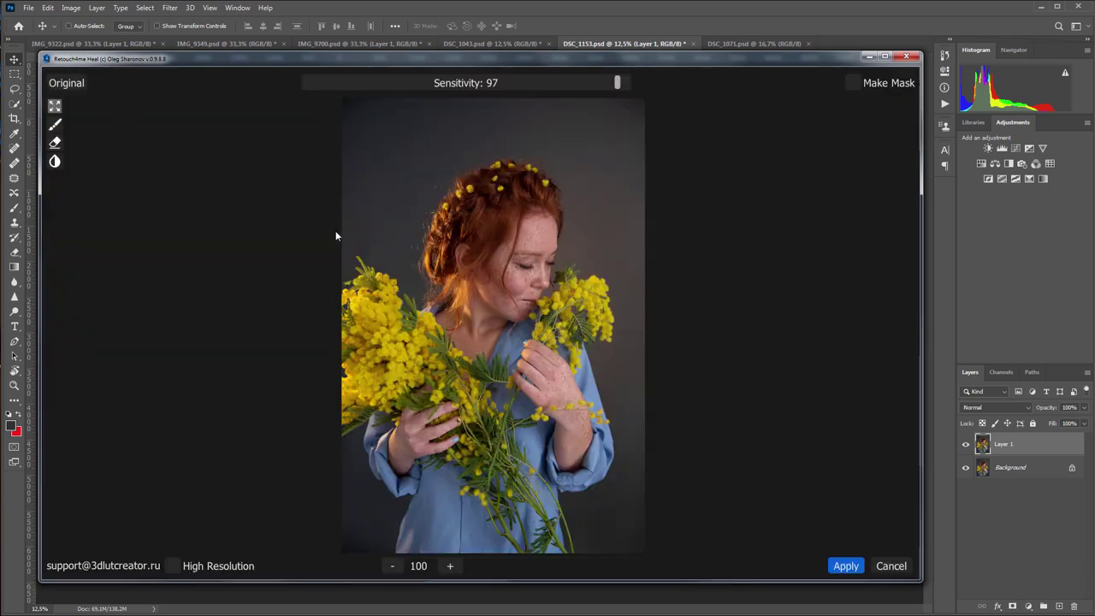
- Compare the healed face in DSC_1153.psd with the original in an enlarged preview and apply the filter at sensitivity 97
scroll(464, 371, up, 5)
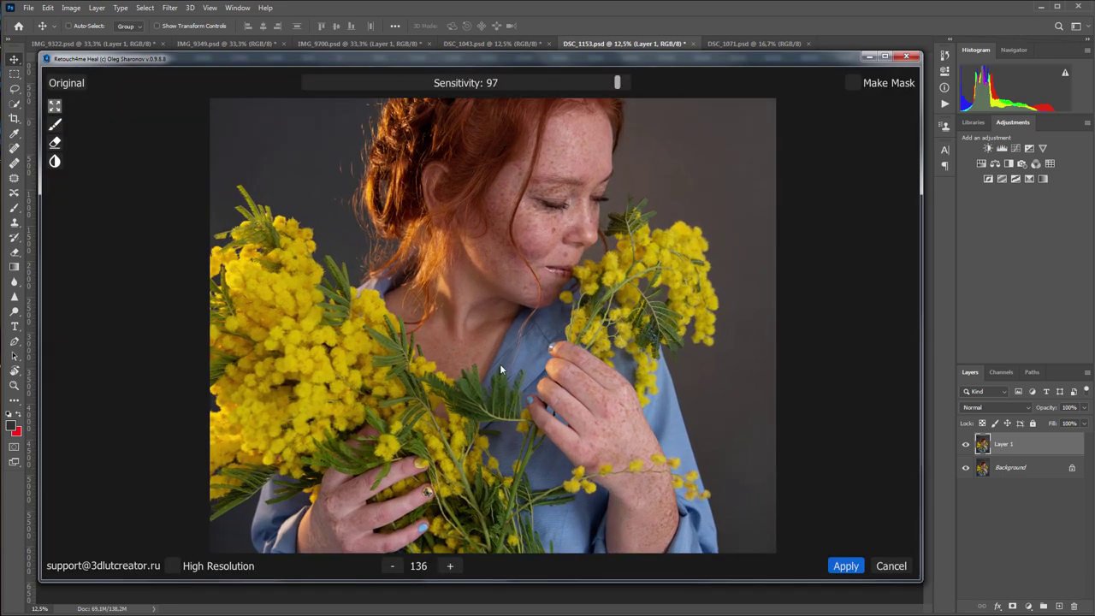
scroll(501, 370, up, 4)
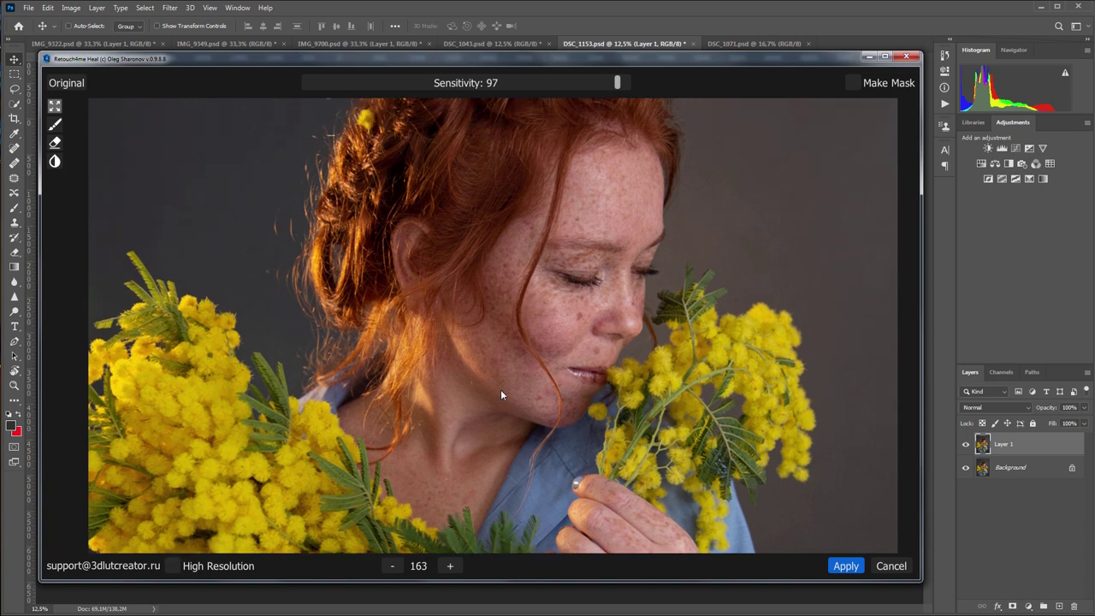
click(70, 83)
click(70, 83)
click(70, 83)
click(71, 83)
click(71, 83)
click(70, 83)
click(70, 83)
click(847, 567)
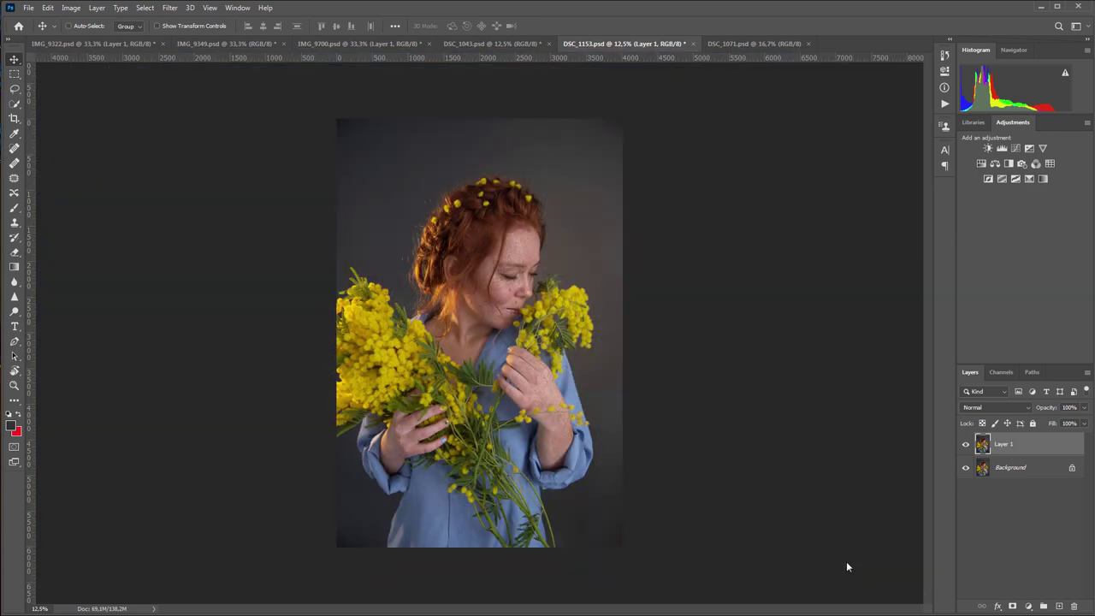
- Duplicate the background layer of DSC_1071.psd and run Retouch4me Heal on the copy
click(756, 42)
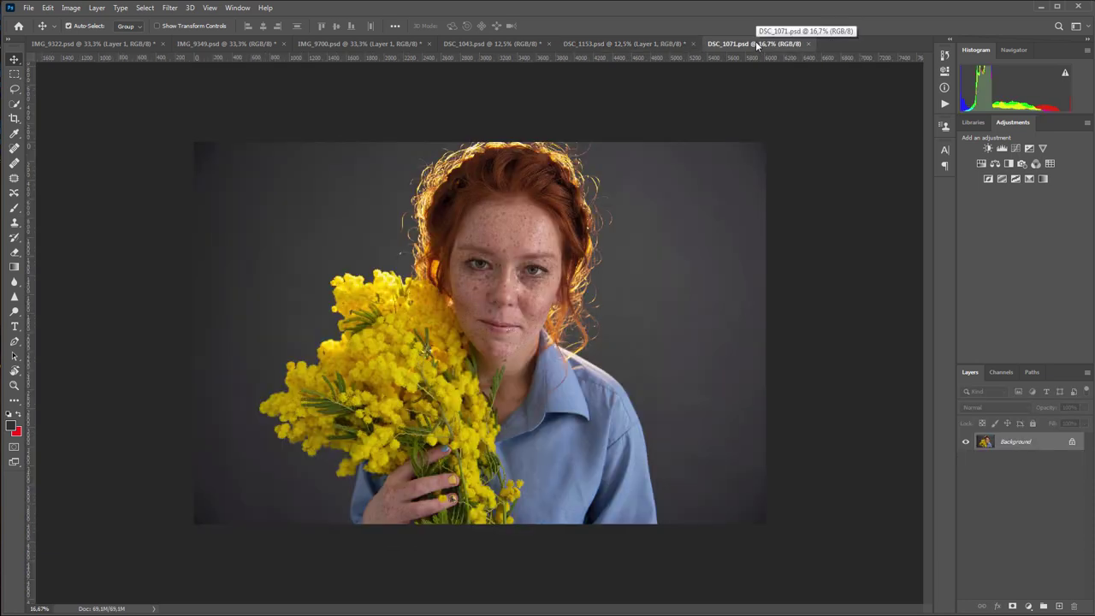
click(170, 8)
mouse_move(260, 221)
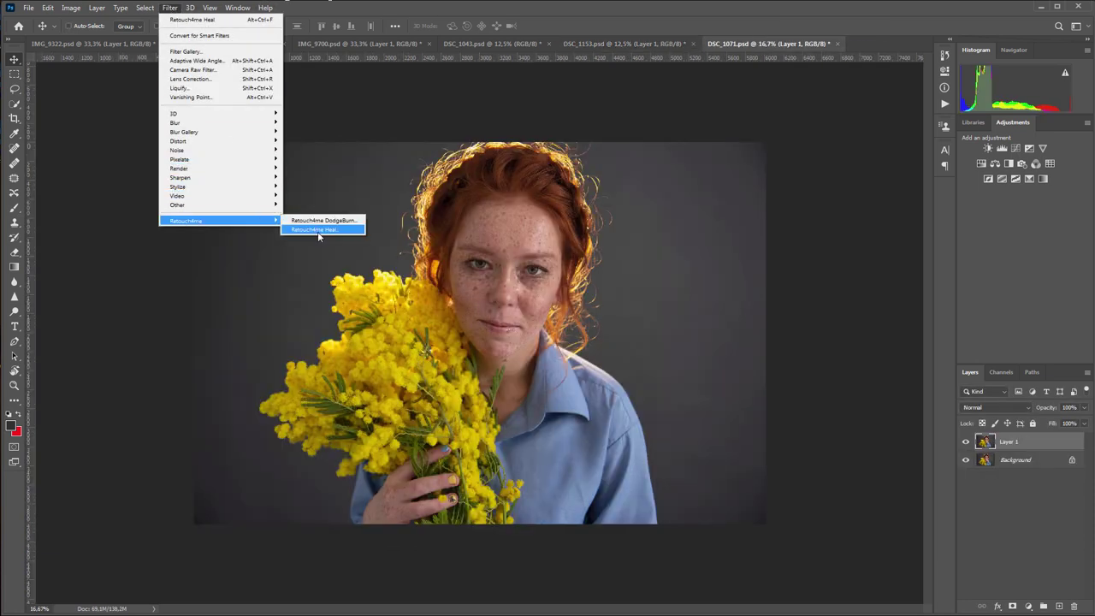
click(319, 230)
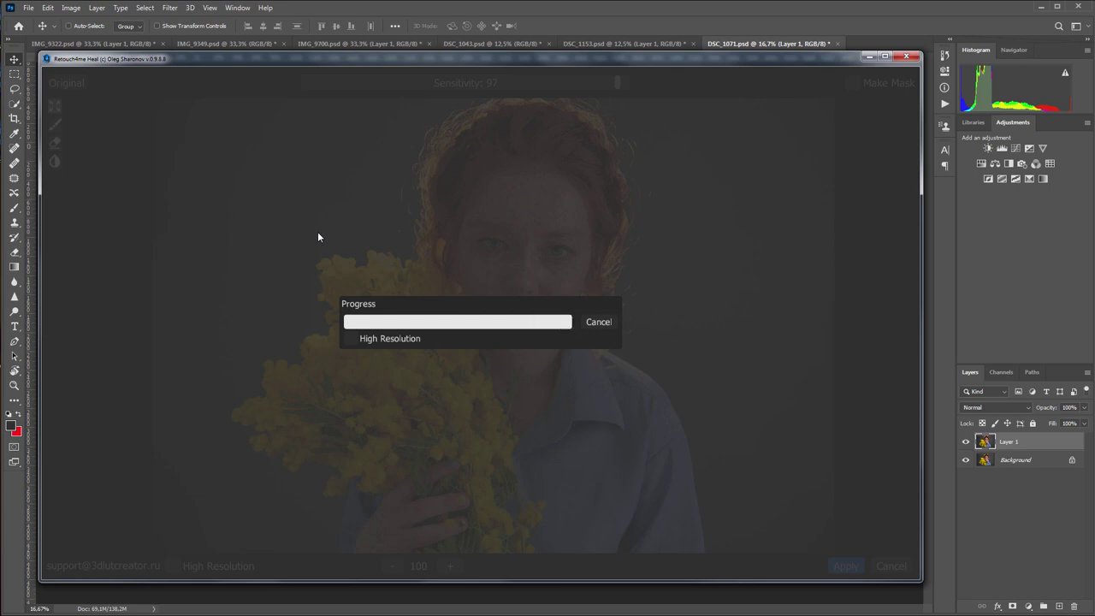
- Check the healed freckled face in DSC_1071.psd against the original in the preview and apply the filter
scroll(579, 268, up, 3)
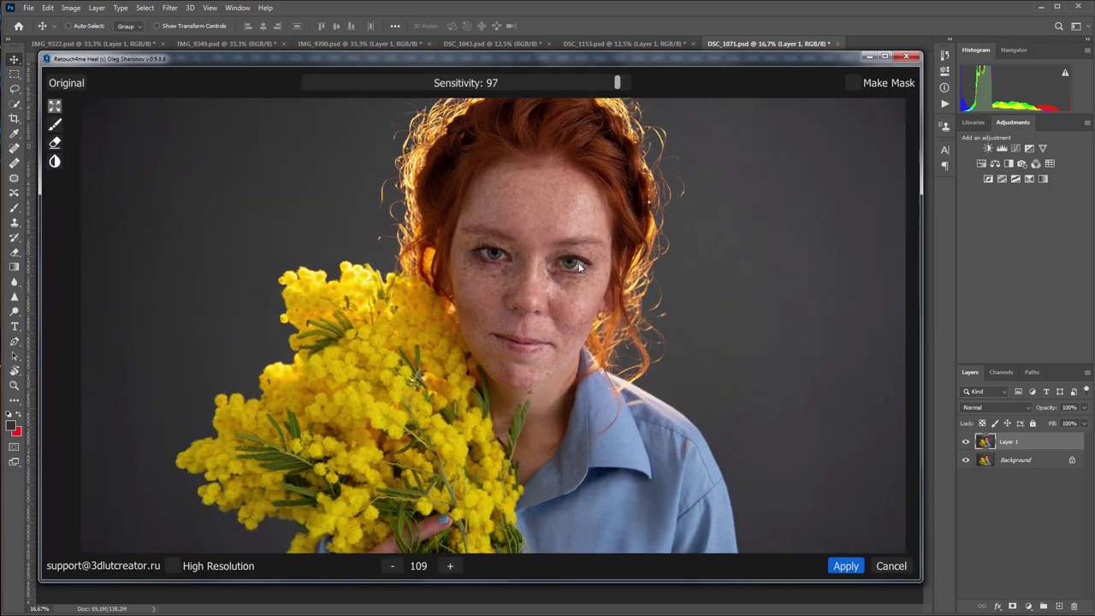
drag(575, 273, 562, 296)
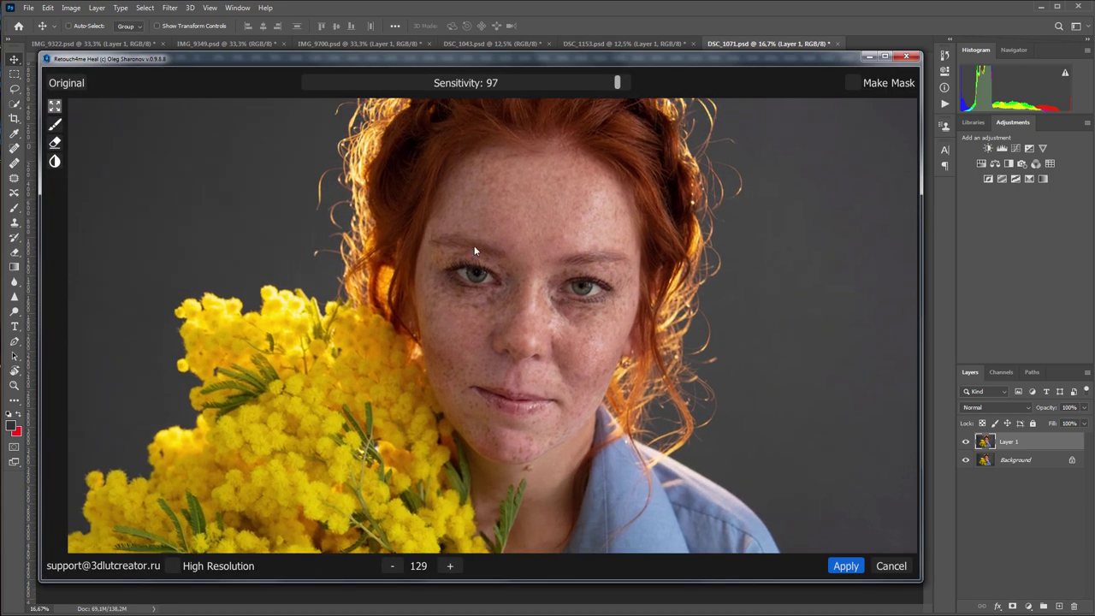
click(74, 85)
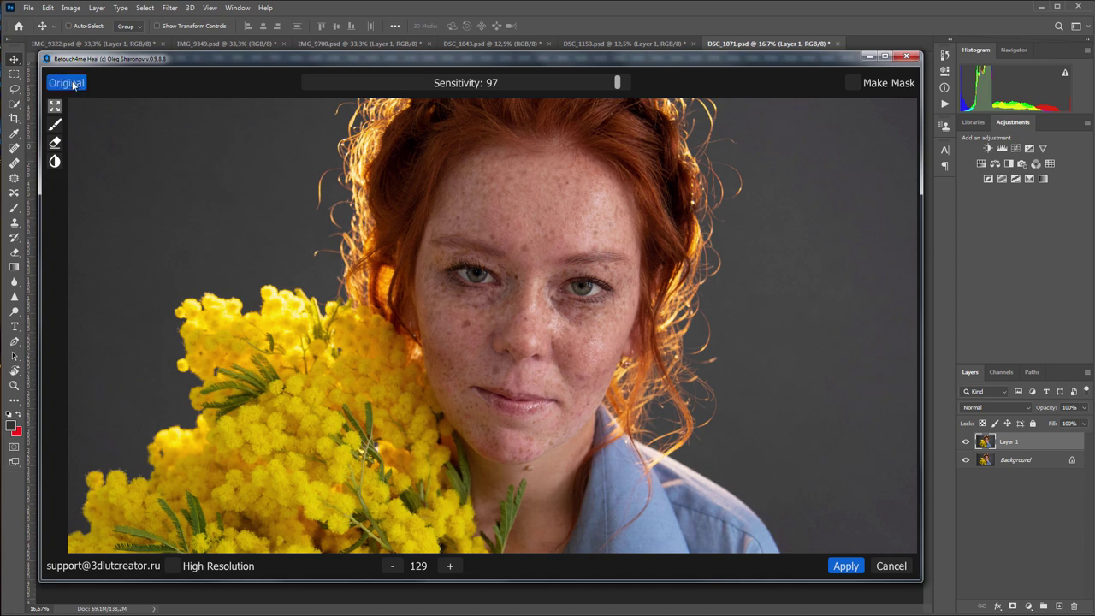
click(74, 85)
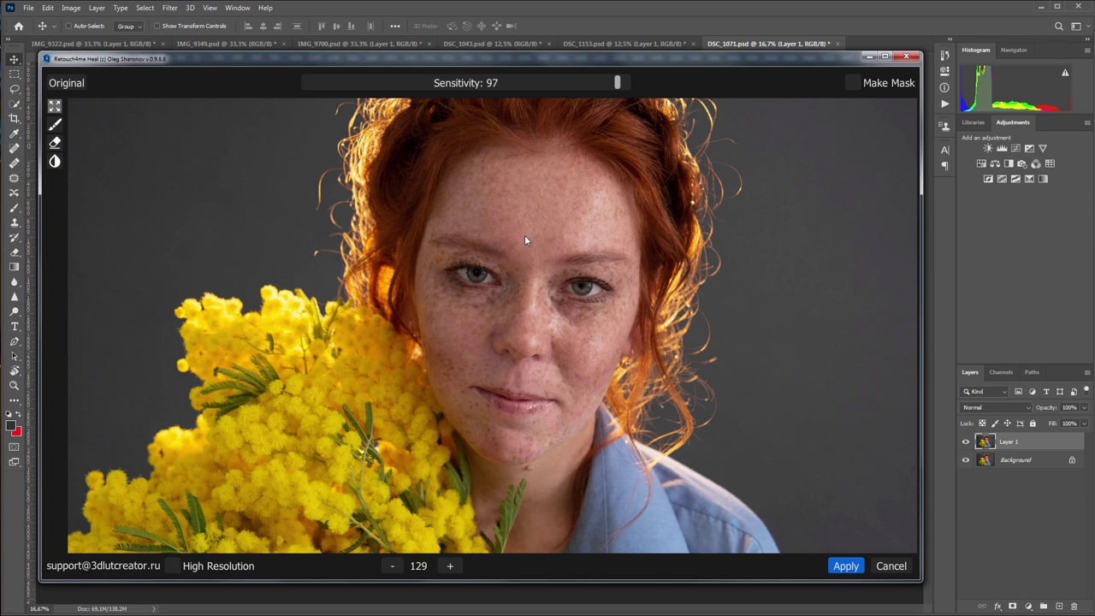
click(74, 85)
click(846, 568)
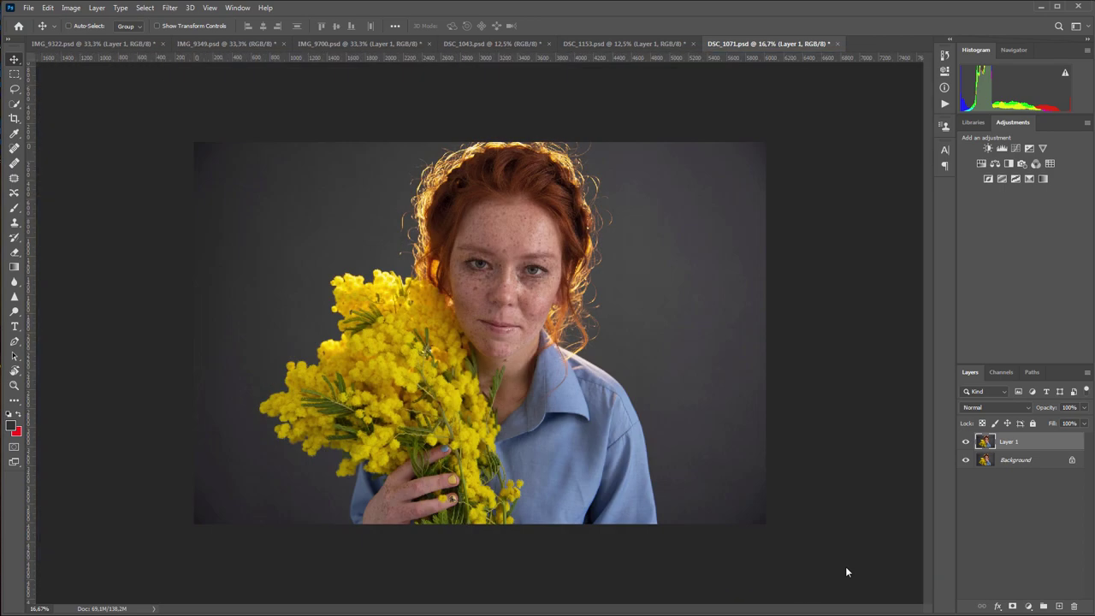
- Fit the whole DSC_1071.psd portrait on screen and compare the healed layer with the background by toggling its visibility
key(z)
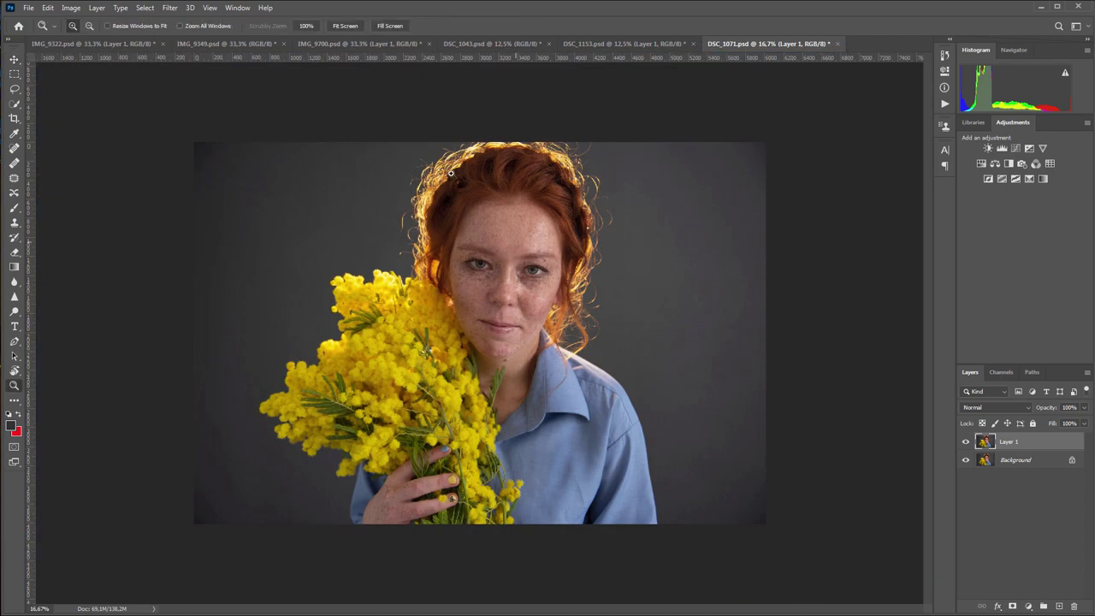
click(347, 26)
click(964, 444)
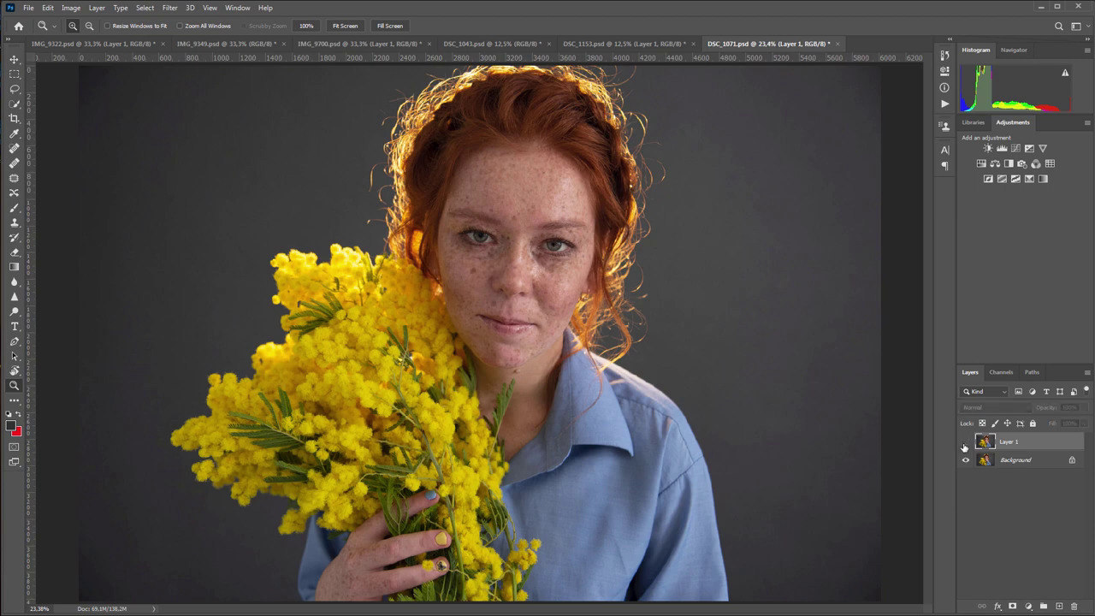
click(964, 442)
click(965, 444)
- Inspect the forehead and eye area at 100% zoom, switching the healed layer off and on to compare it with the original
click(305, 26)
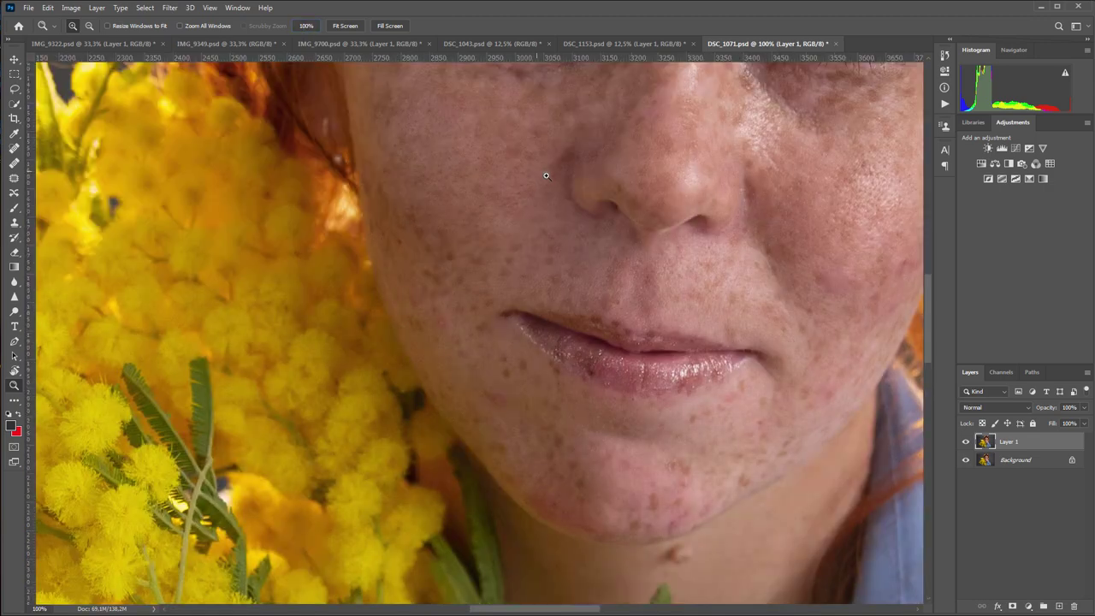
drag(696, 142, 564, 451)
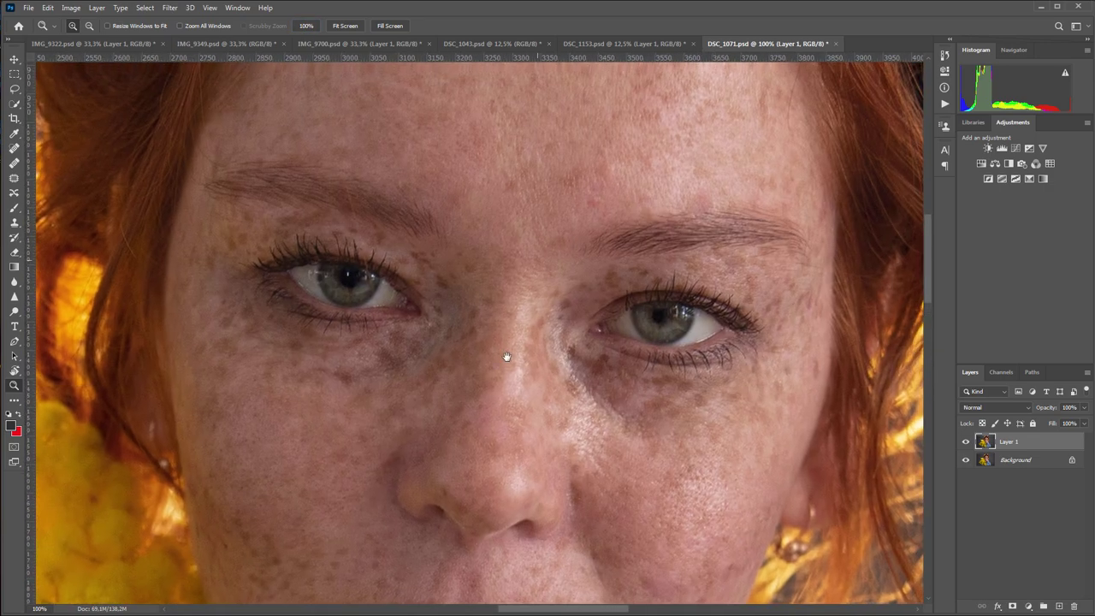
mouse_move(507, 357)
mouse_down()
mouse_move(498, 391)
mouse_move(517, 371)
mouse_up()
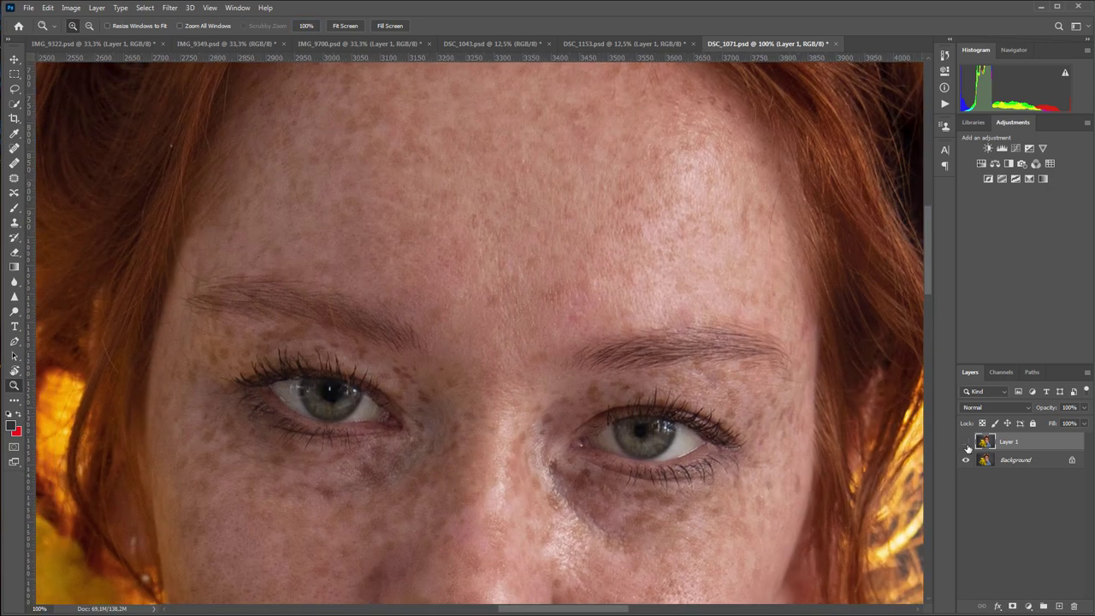
click(967, 443)
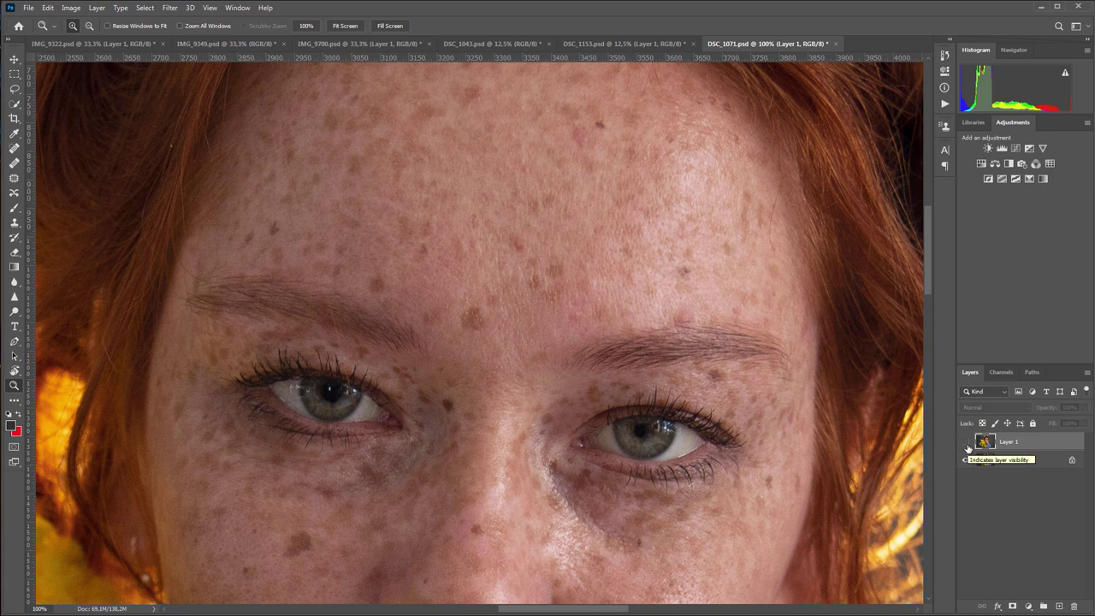
click(967, 443)
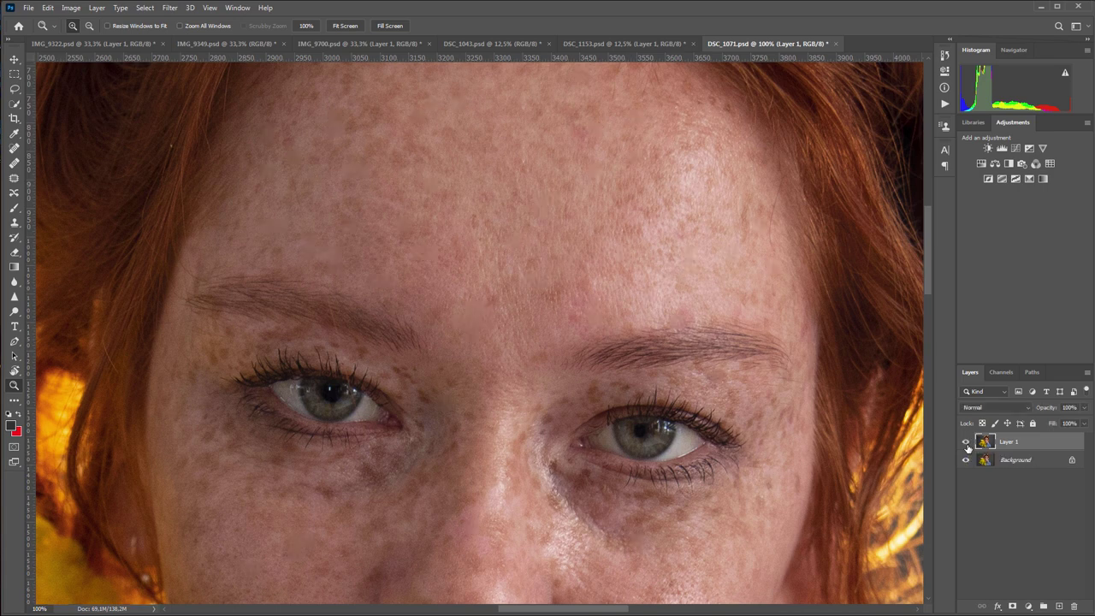
click(967, 443)
click(967, 443)
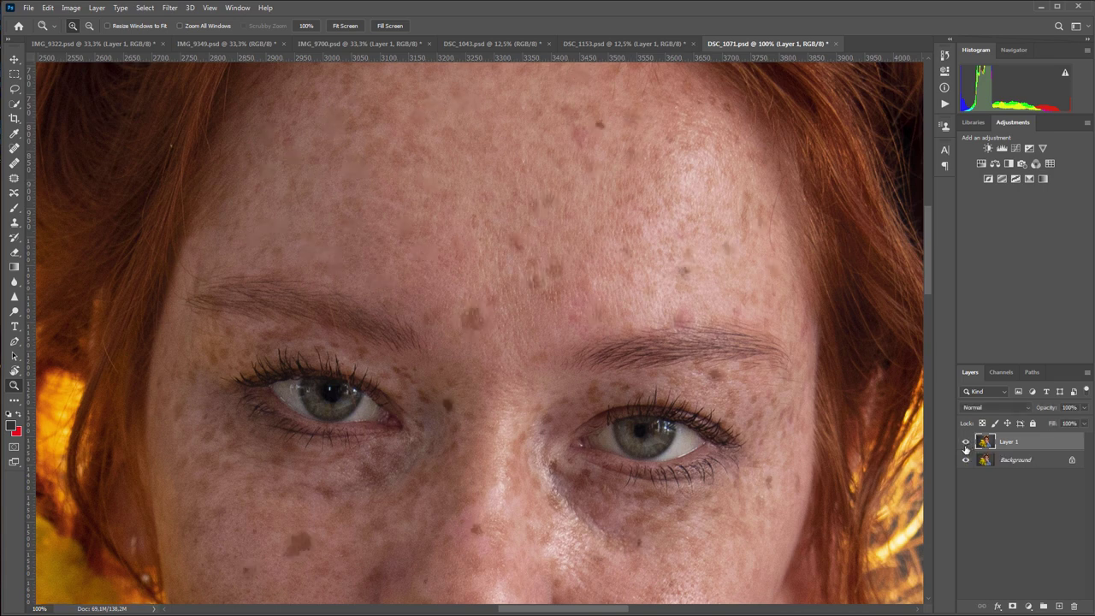
- Compare the healed cheeks and nose with the original skin by toggling the visibility of Layer 1
mouse_move(568, 464)
mouse_down()
mouse_move(598, 331)
mouse_move(584, 261)
mouse_up()
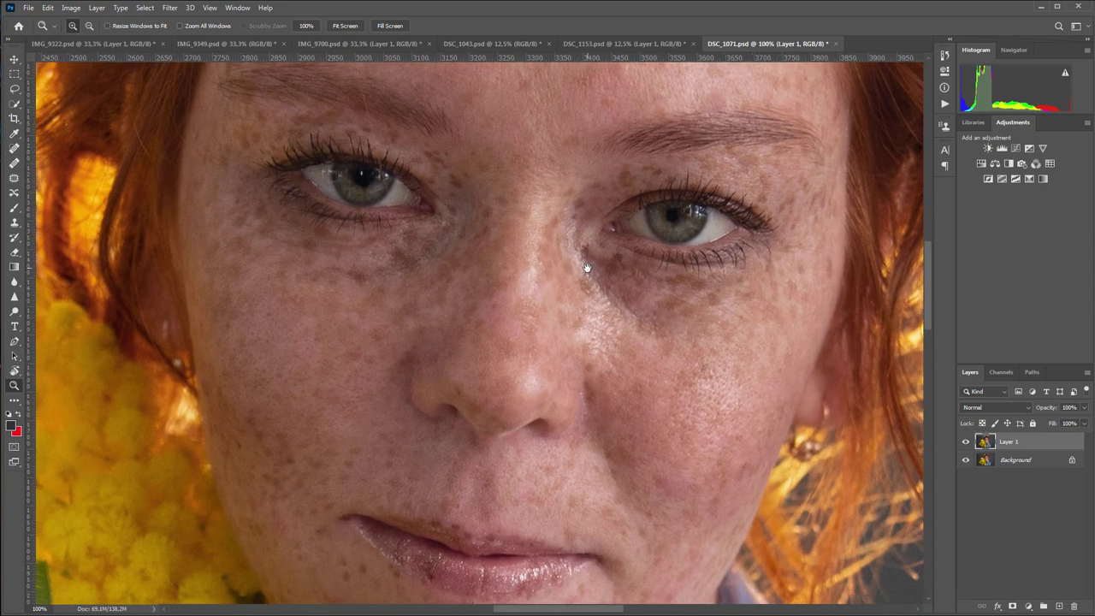
click(966, 443)
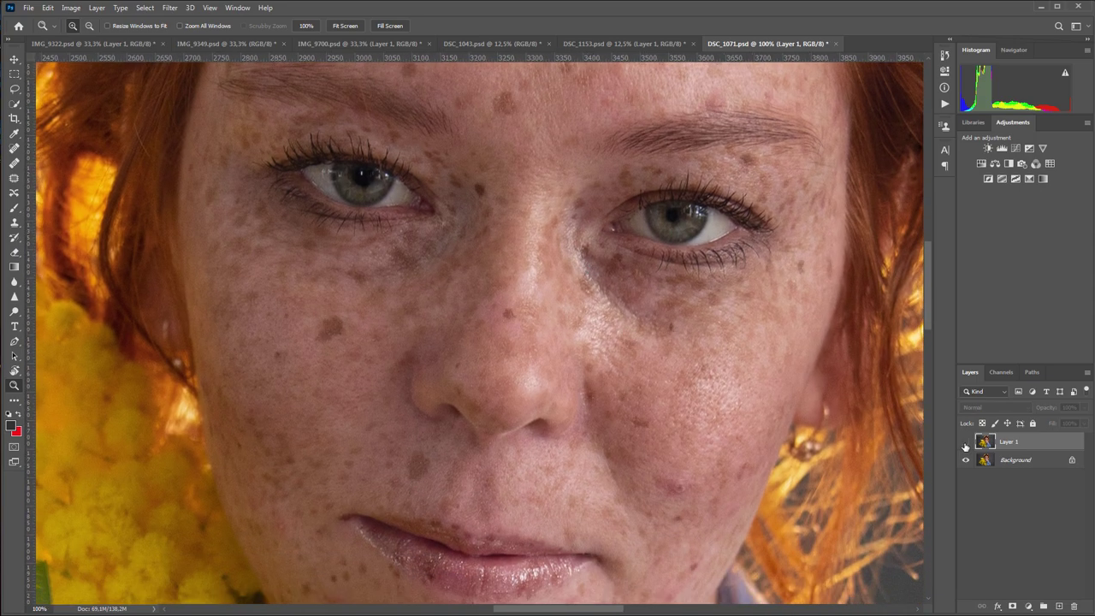
click(966, 444)
click(966, 444)
click(966, 443)
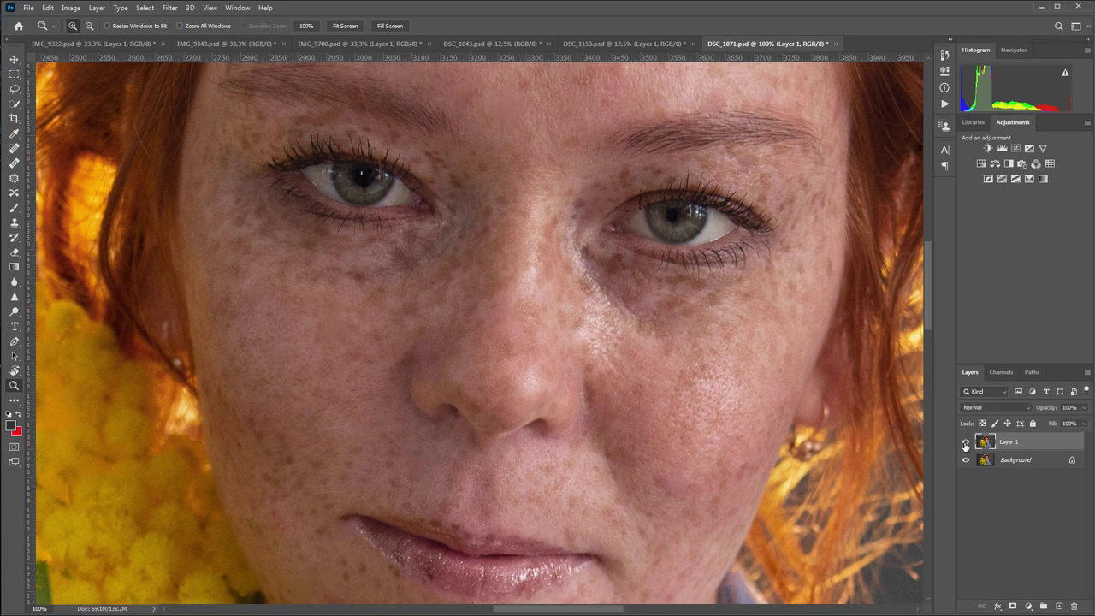
- View the retouched portrait at 33.33% zoom with the woman's face centred
alt+click(797, 447)
alt+click(797, 447)
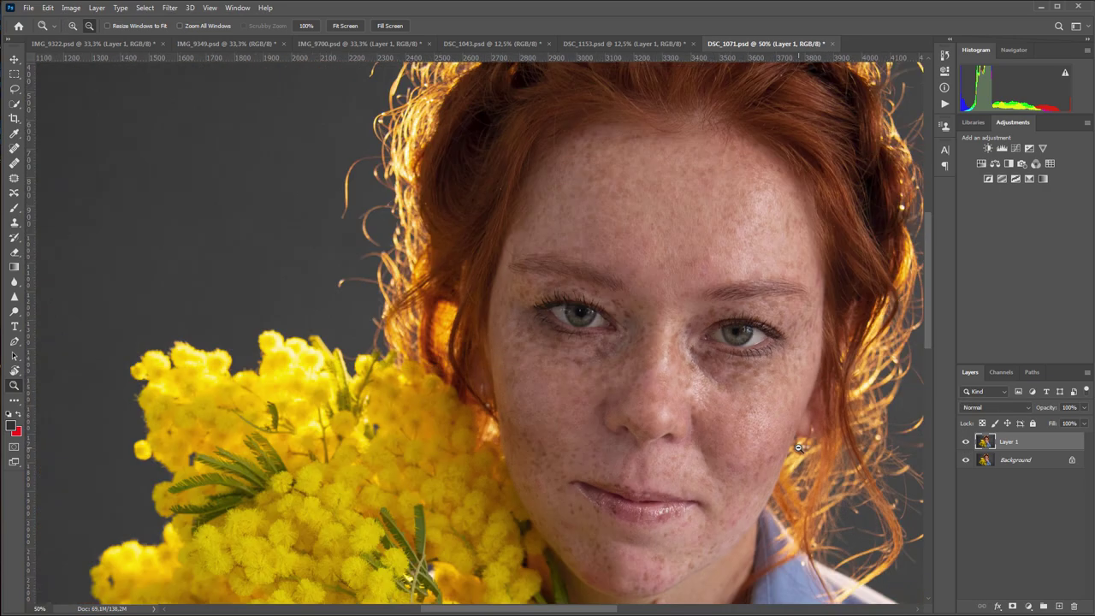
alt+click(798, 447)
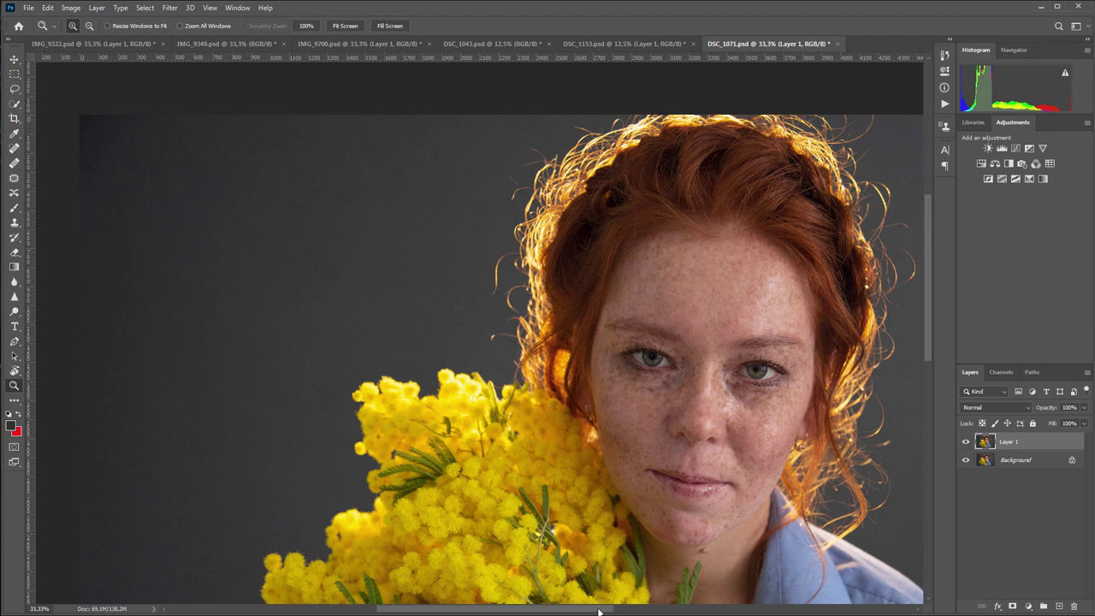
drag(602, 612, 660, 604)
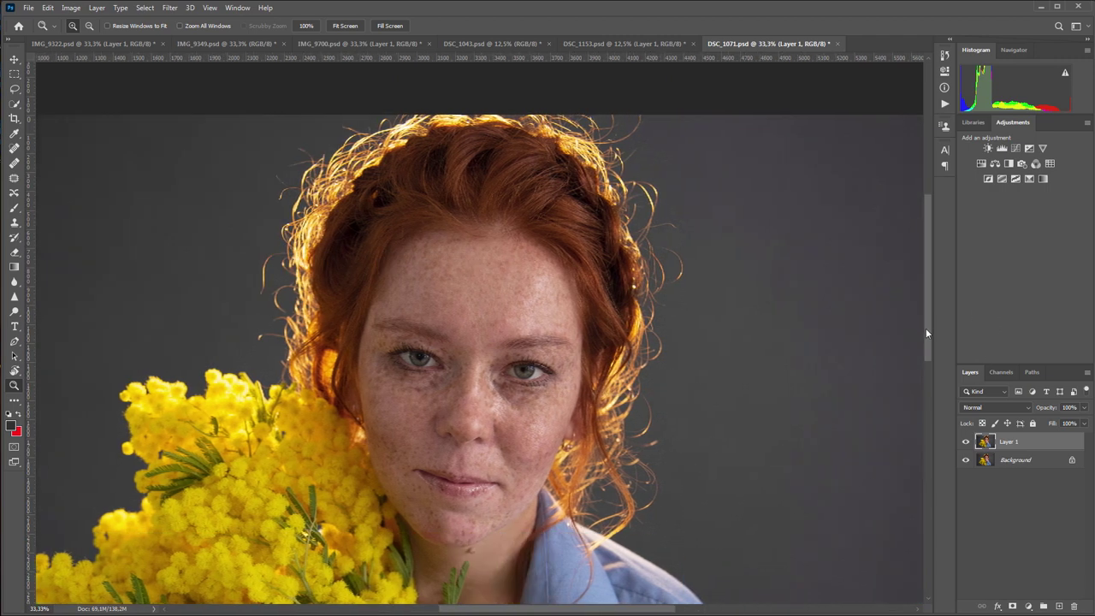
drag(926, 327, 924, 361)
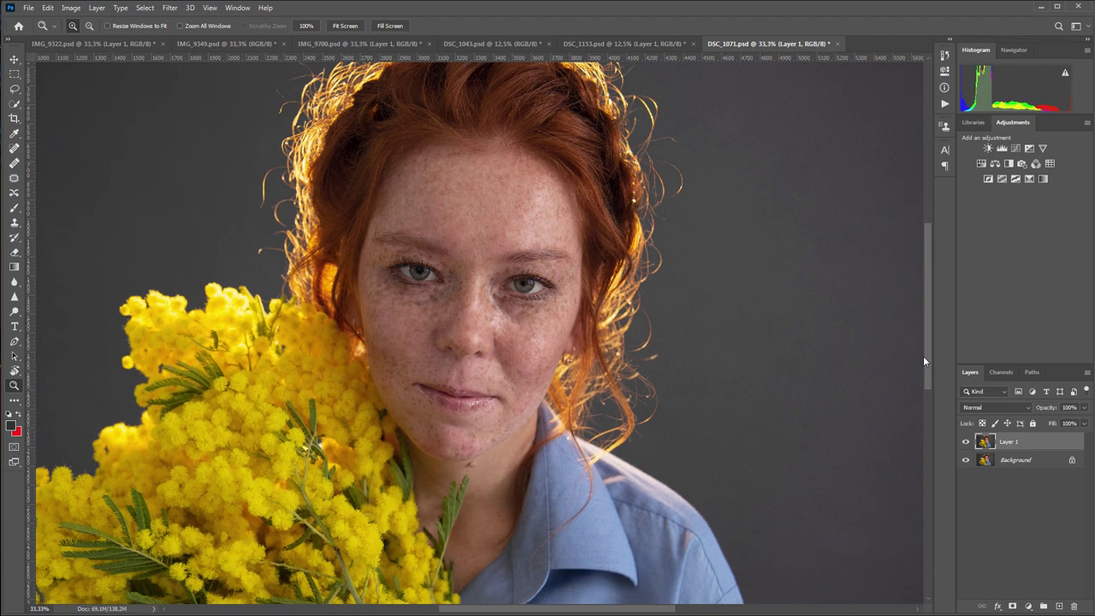